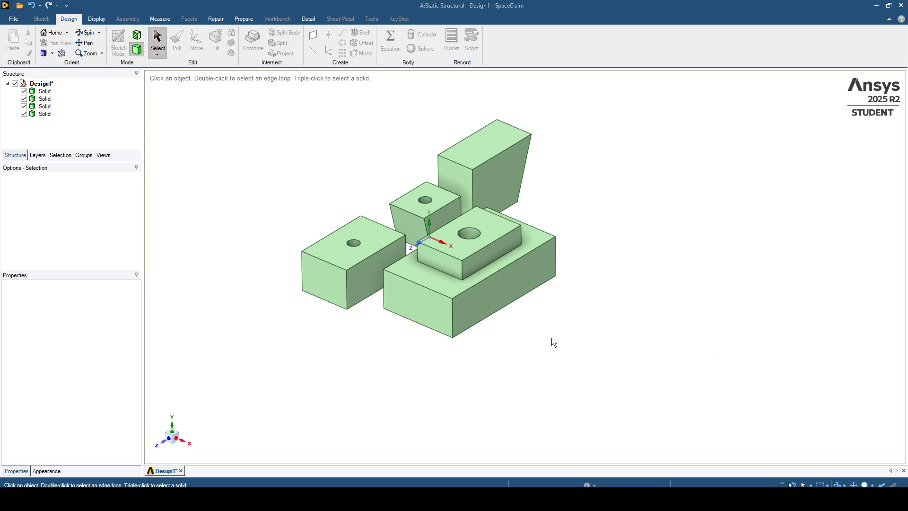
Duplicate the stepped block with the hole in place by copying and pasting the whole solid
ctrl+middle_drag(541, 320, 564, 337)
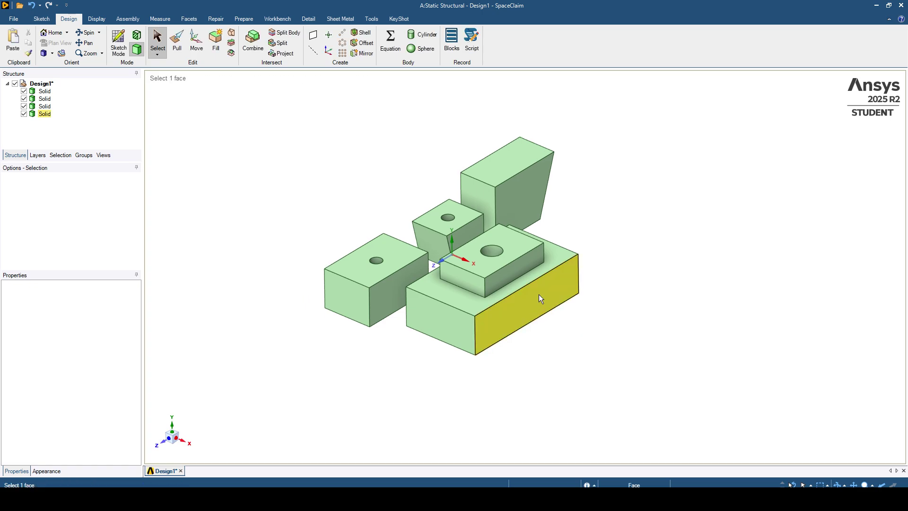
click(538, 295)
triple_click(539, 294)
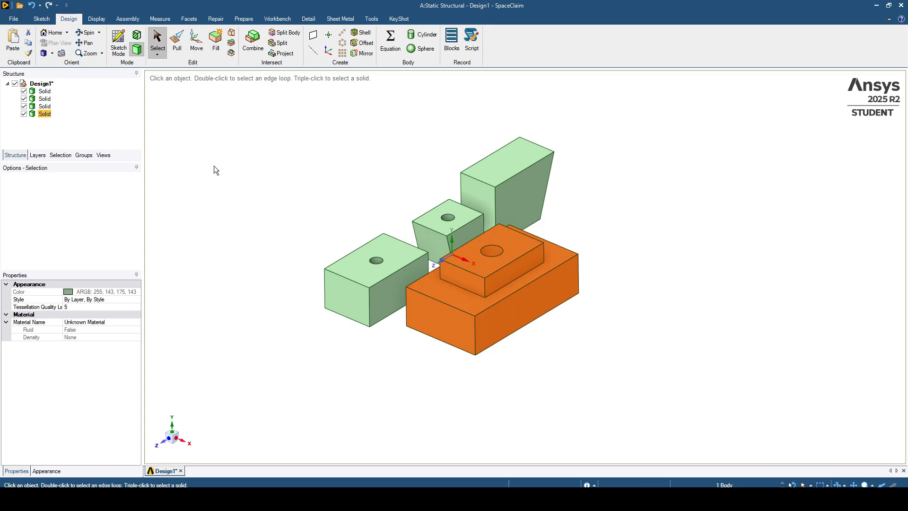
key(ctrl)
key(ctrl+v)
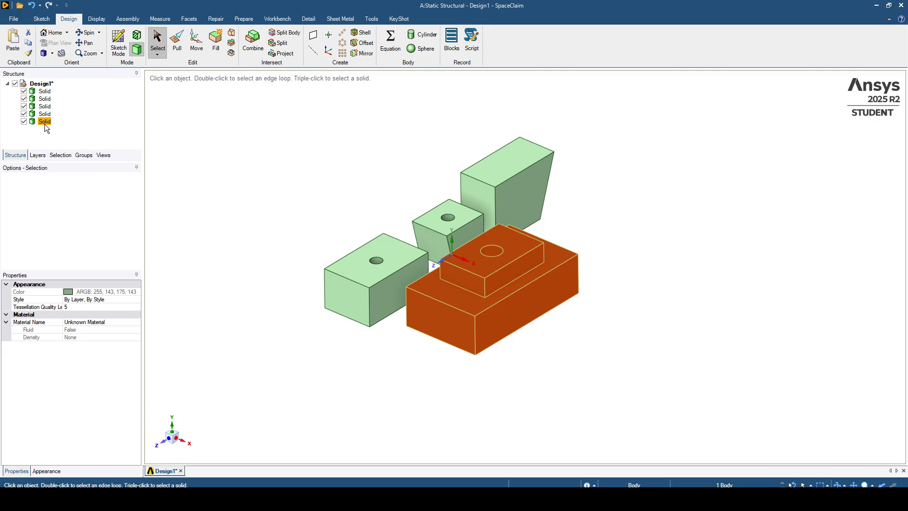
Move the pasted copy of the stepped block 70 mm along the positive X direction
click(196, 45)
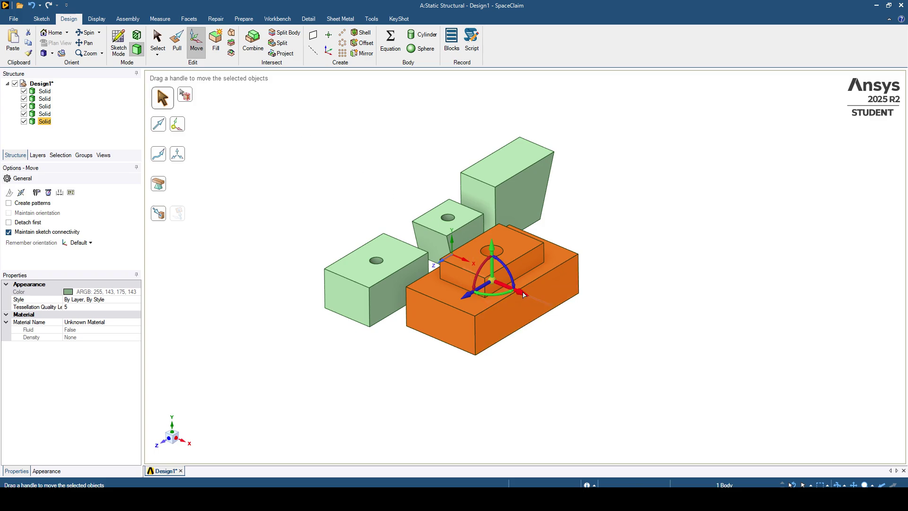
drag(523, 293, 621, 341)
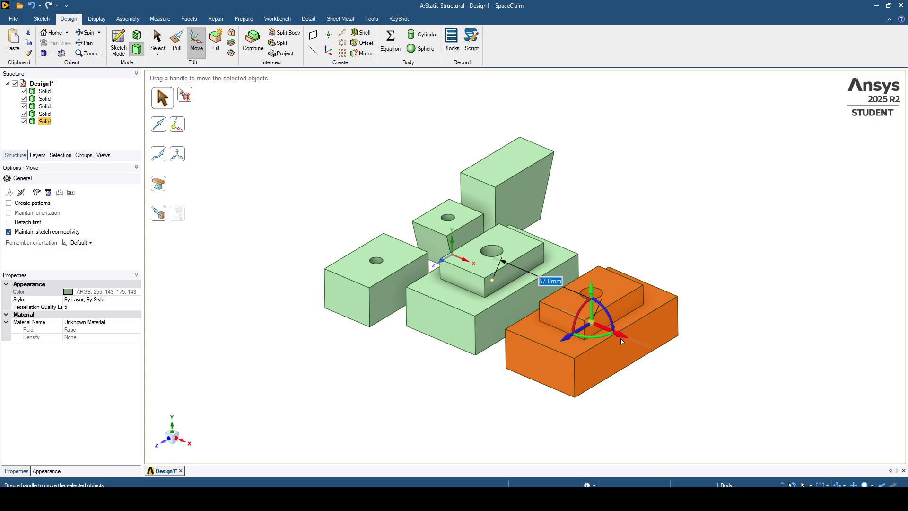
text(70)
key(Return)
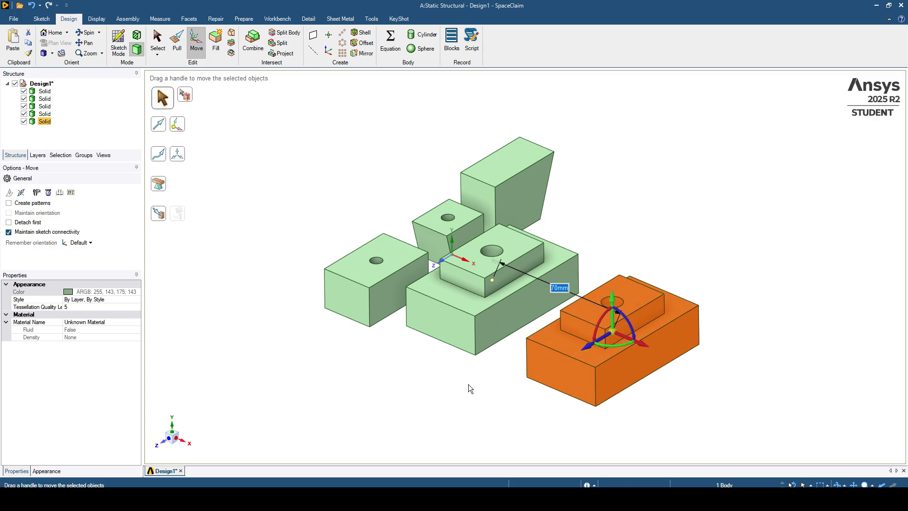
key(Escape)
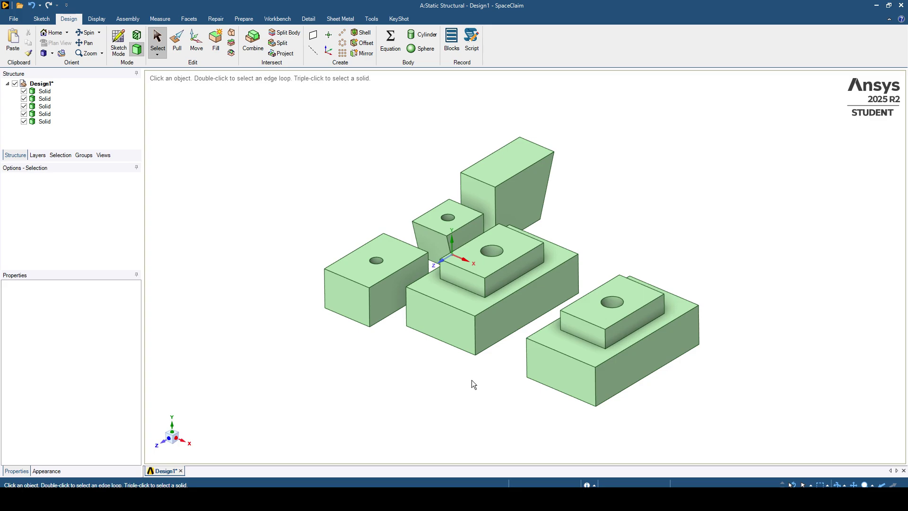
ctrl+middle_drag(494, 365, 485, 339)
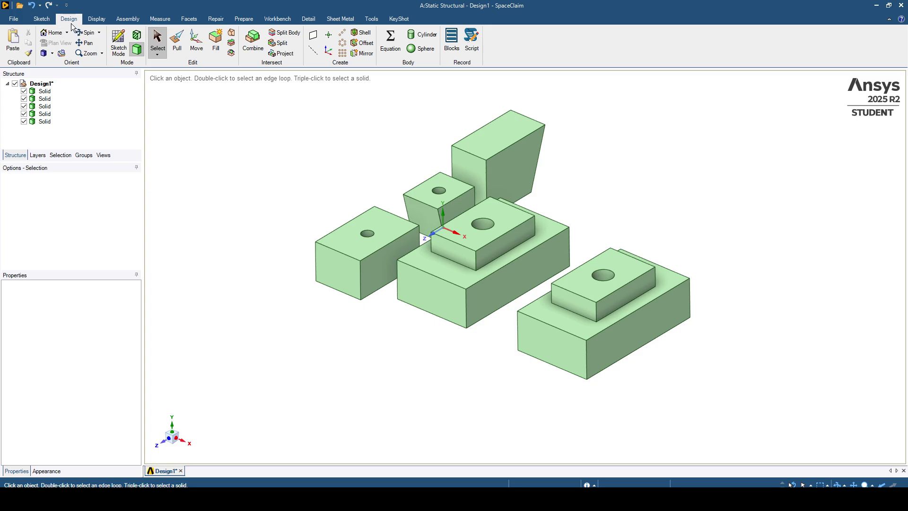
click(365, 54)
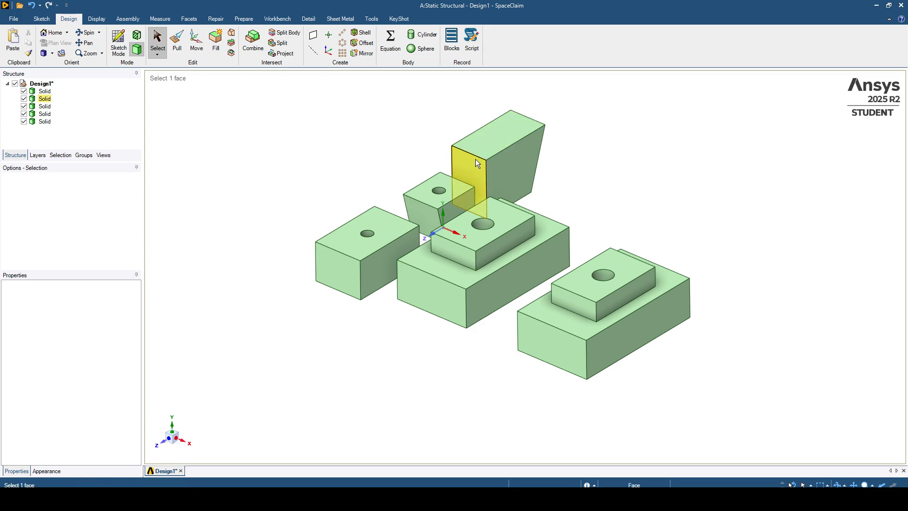
key(Escape)
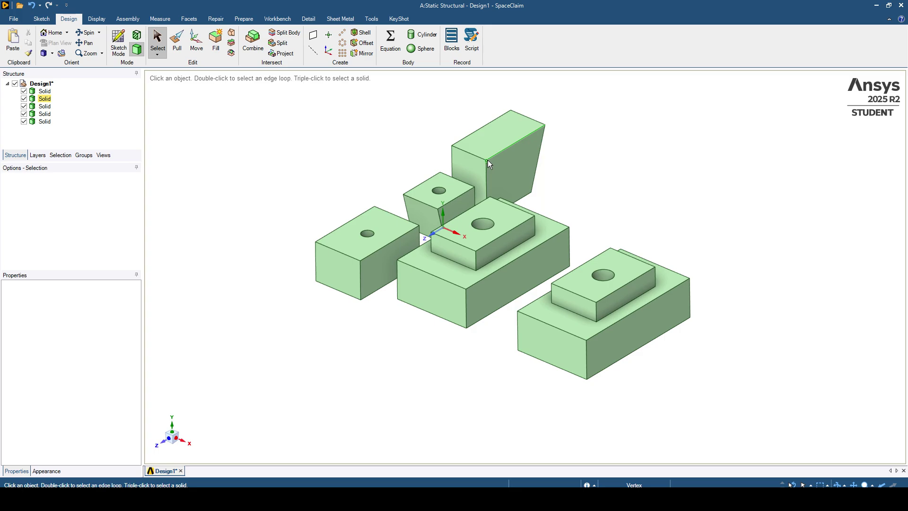
click(487, 160)
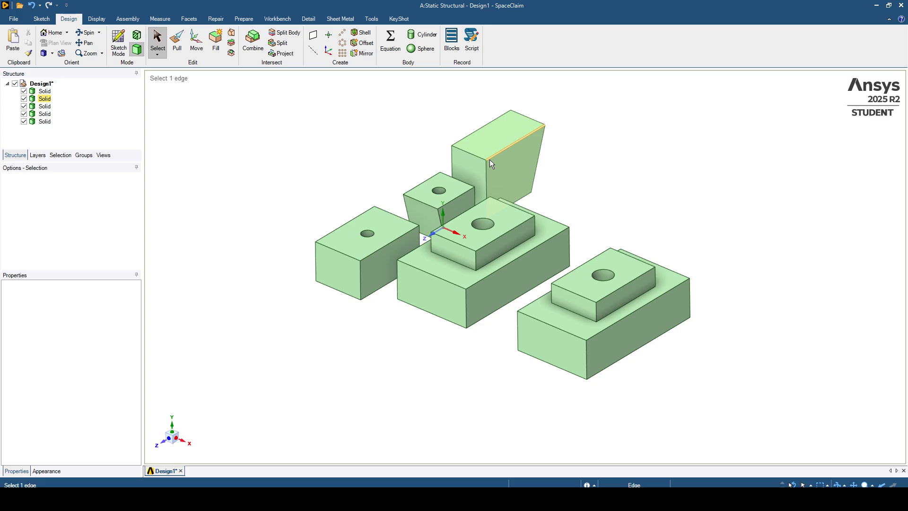
ctrl+middle_drag(660, 348, 610, 338)
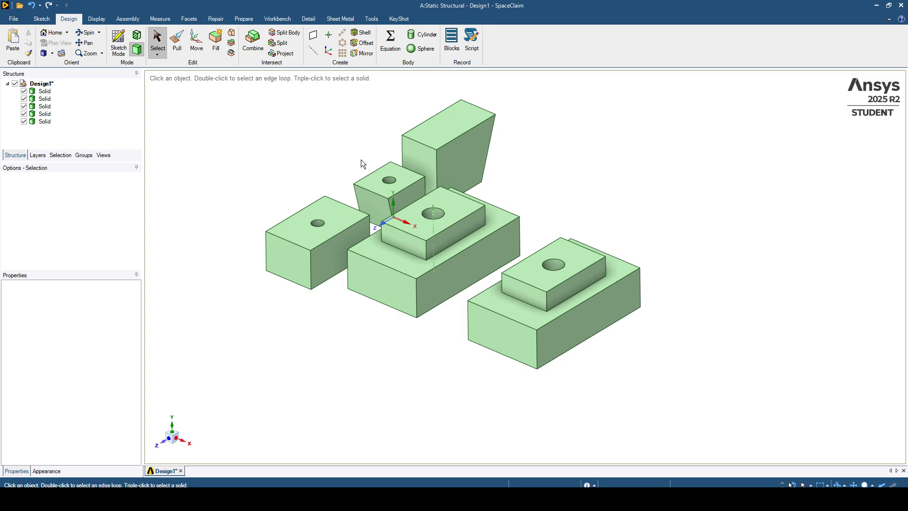
Create a plane on the long outer side face of the copied stepped block
click(313, 36)
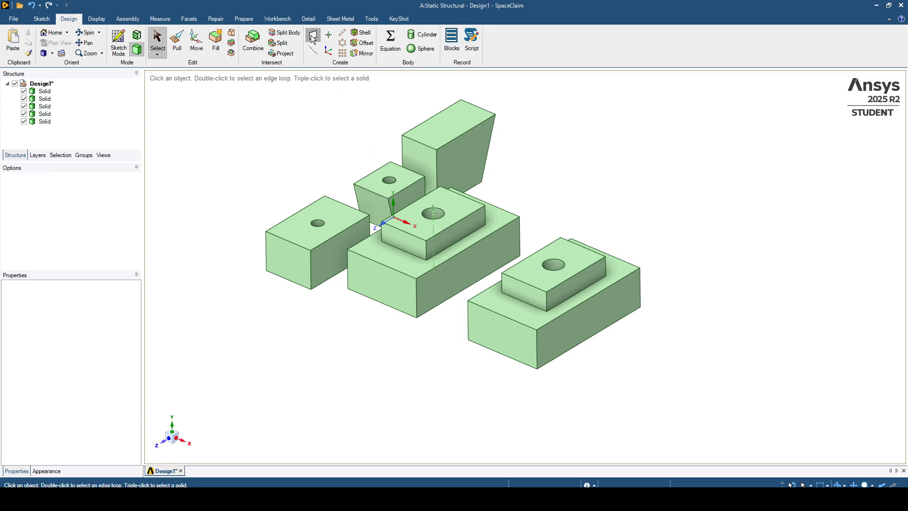
click(627, 296)
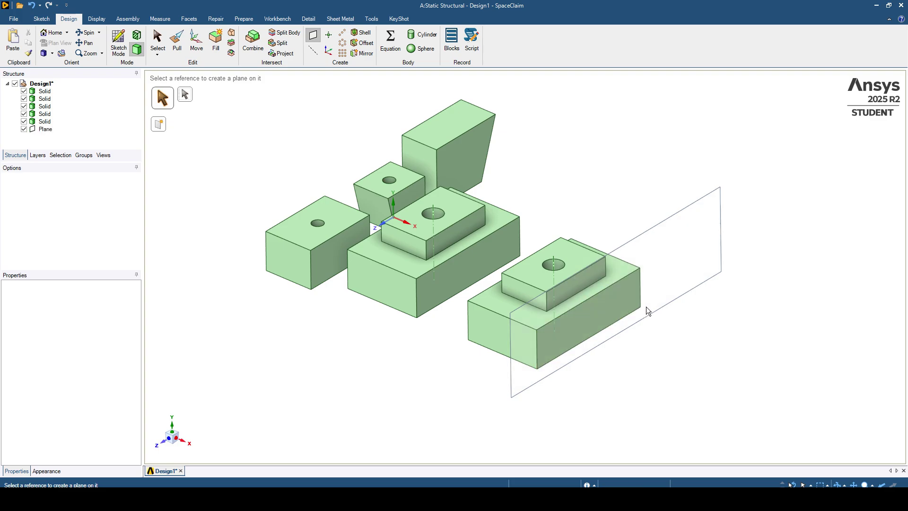
middle_drag(580, 282, 591, 286)
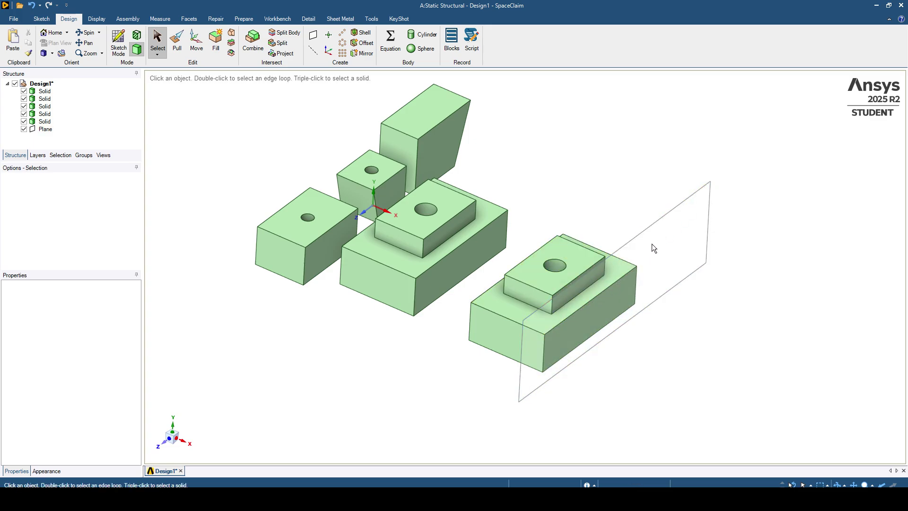
Move the new plane 15 mm along its normal, outward from the copied block
click(670, 213)
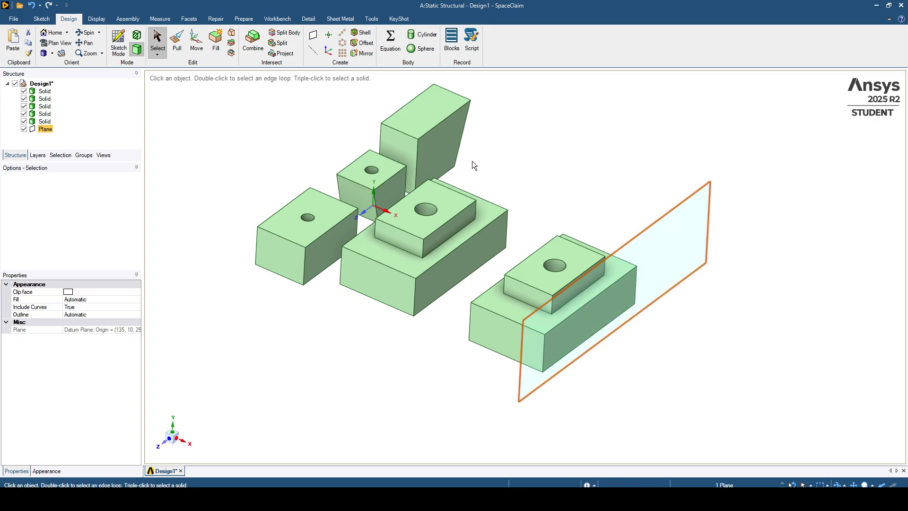
click(196, 41)
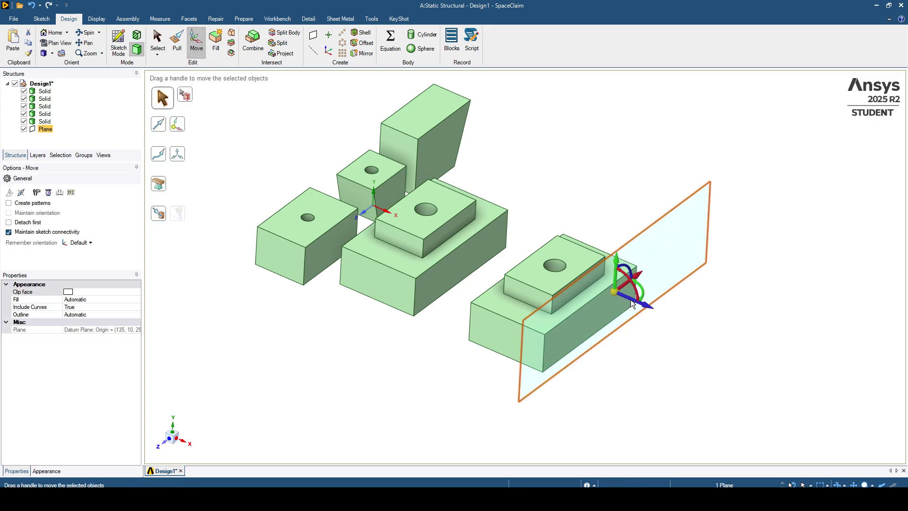
click(650, 308)
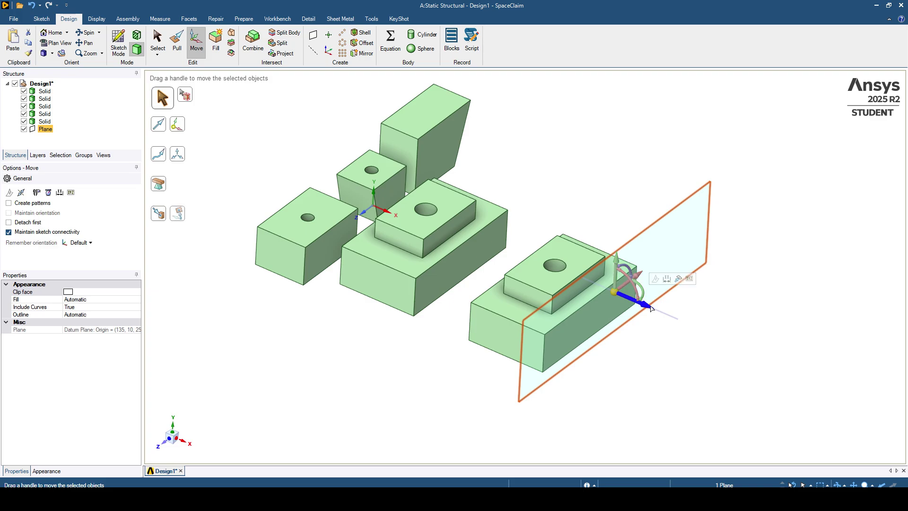
click(617, 314)
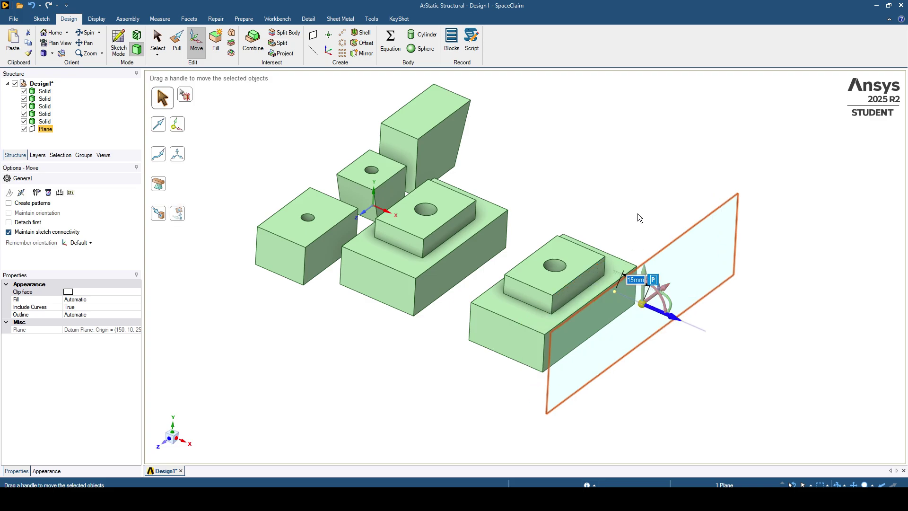
key(Escape)
Mirror the copied stepped block across the offset plane, keeping merging and mirror relationships enabled
middle_drag(610, 223, 603, 173)
middle_drag(522, 213, 654, 180)
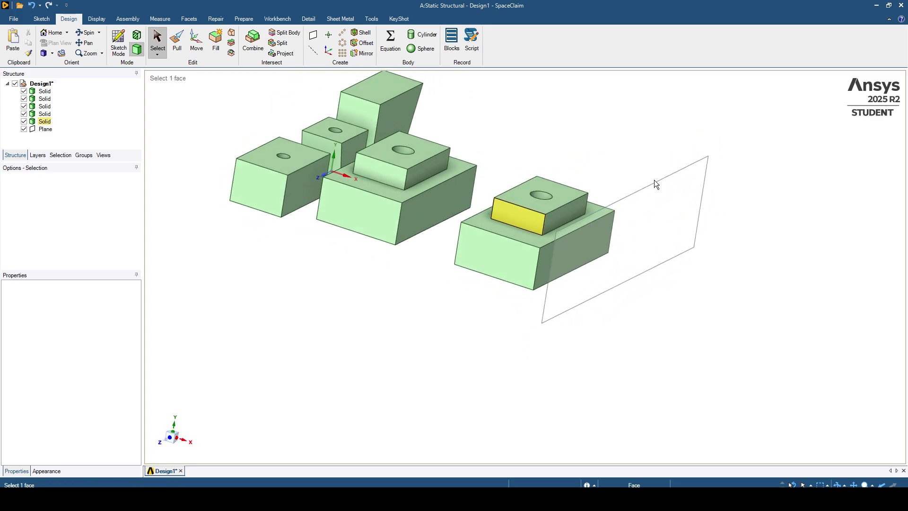
ctrl+middle_drag(616, 210, 649, 241)
middle_drag(575, 232, 547, 241)
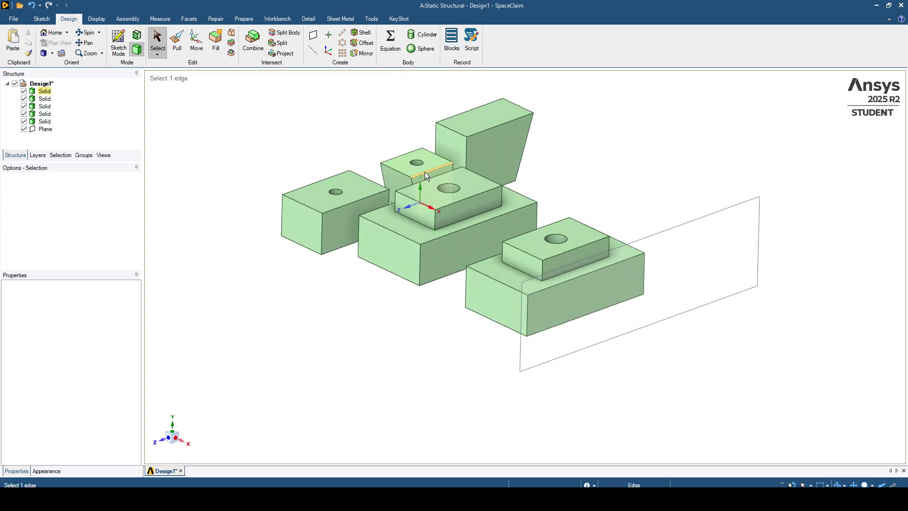
click(362, 53)
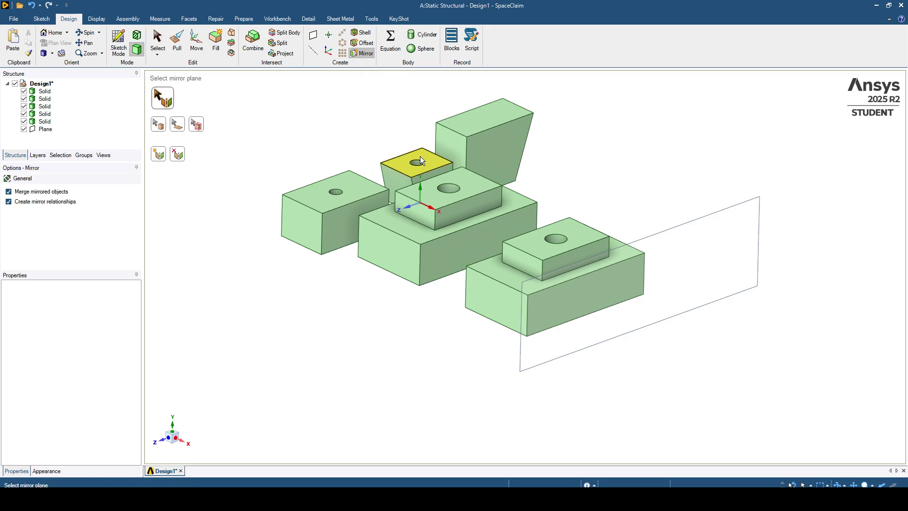
click(655, 236)
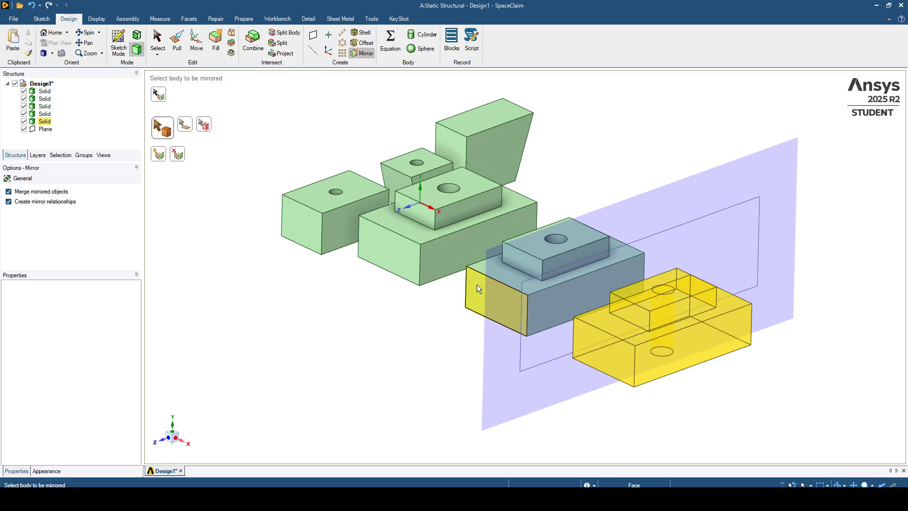
click(477, 285)
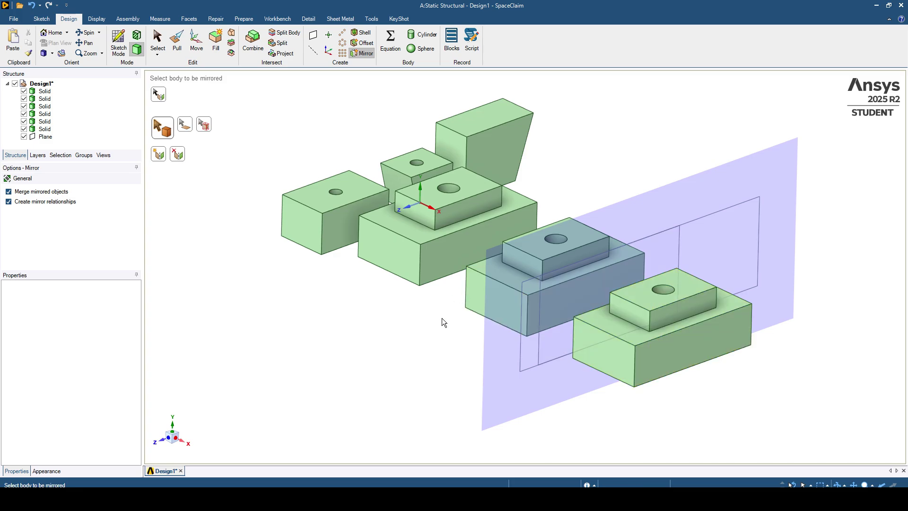
key(Escape)
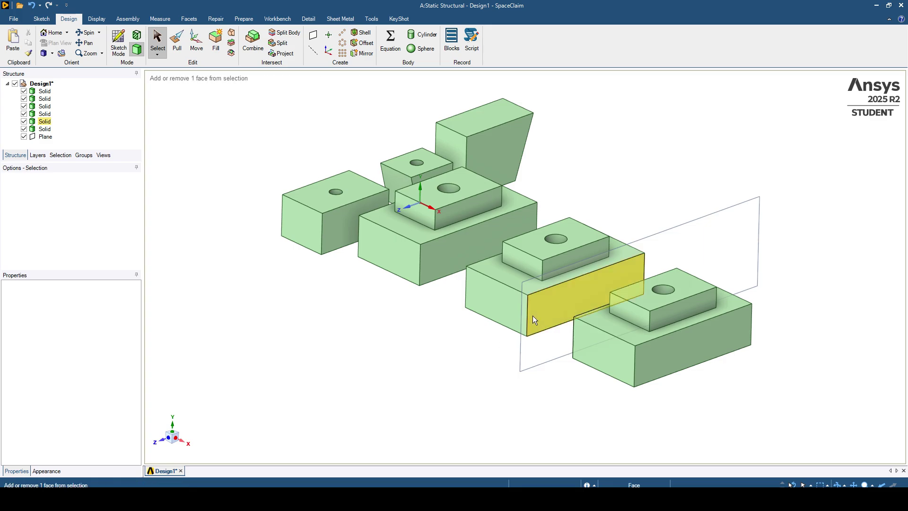
Inspect the mirrored block, its source block and the mirror plane from several angles
shift+middle_drag(532, 316, 595, 266)
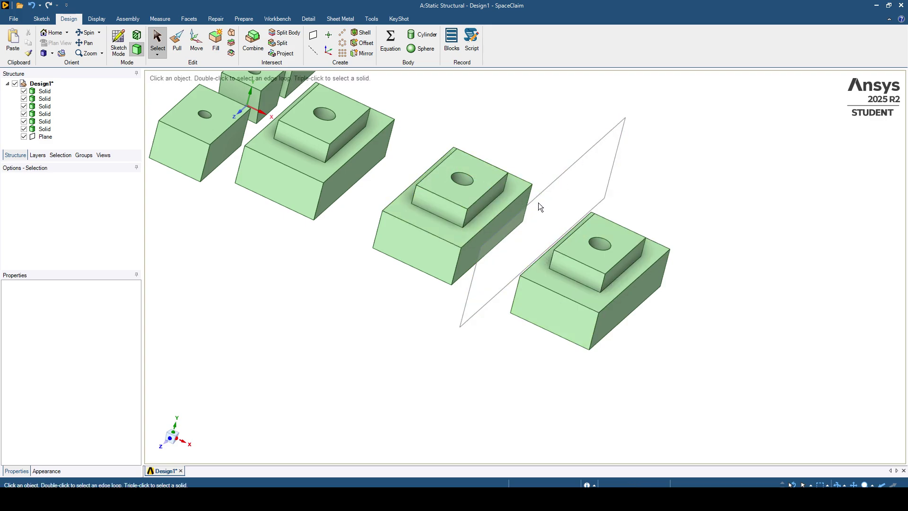
mouse_move(503, 245)
middle_down()
mouse_move(510, 251)
mouse_move(517, 230)
middle_up()
click(604, 137)
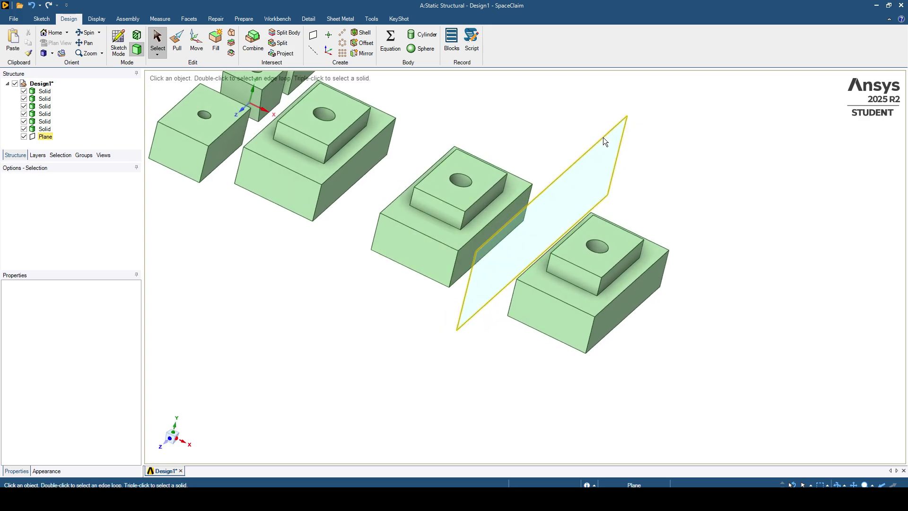
key(Escape)
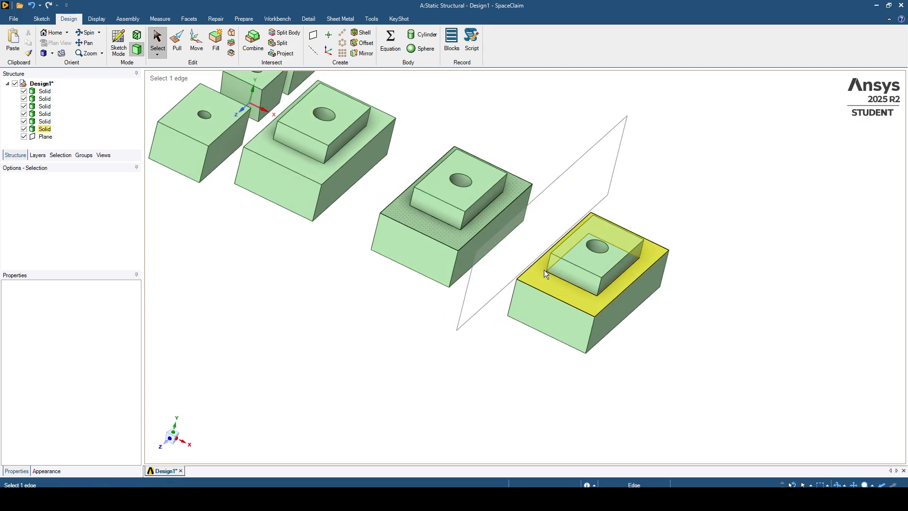
middle_drag(544, 269, 542, 313)
click(496, 254)
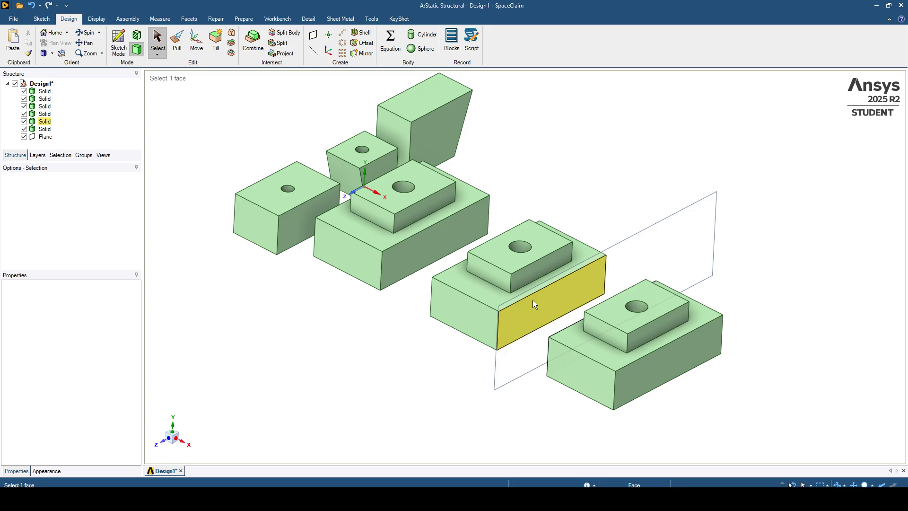
key(Escape)
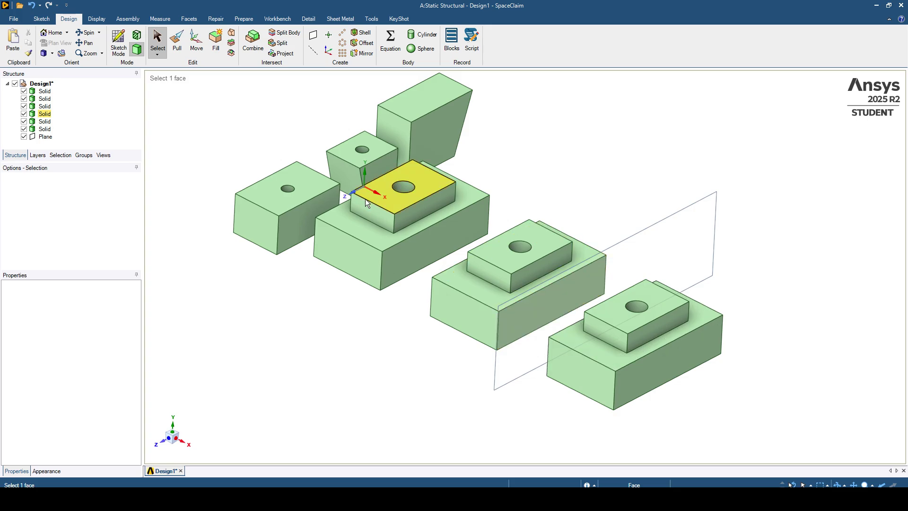
shift+middle_drag(283, 117, 308, 123)
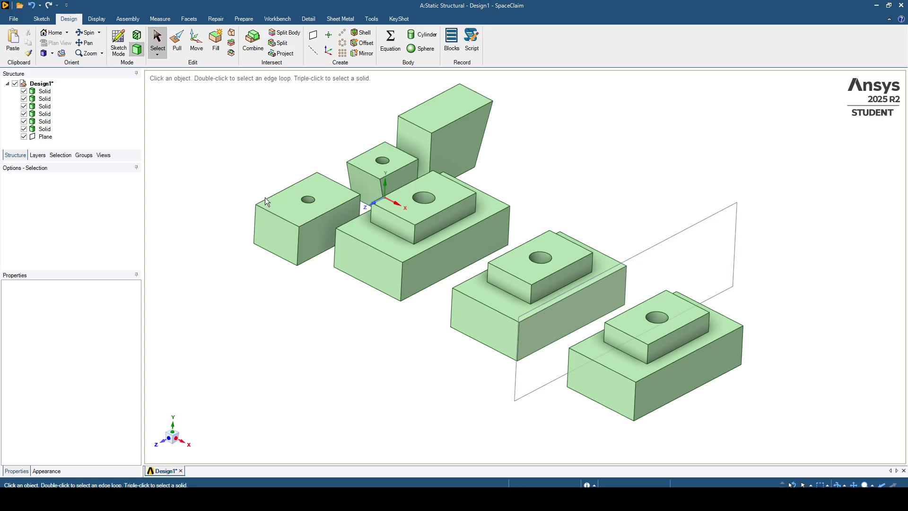
Start a sketch on the top face of the mirrored stepped block's lower step and view the sketch plane squarely
ctrl+middle_drag(290, 247, 292, 217)
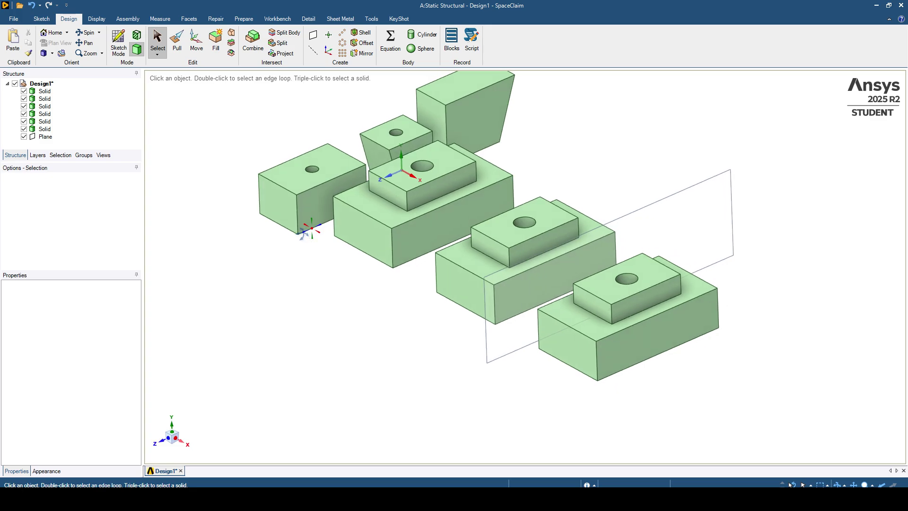
shift+middle_drag(367, 258, 344, 233)
click(345, 233)
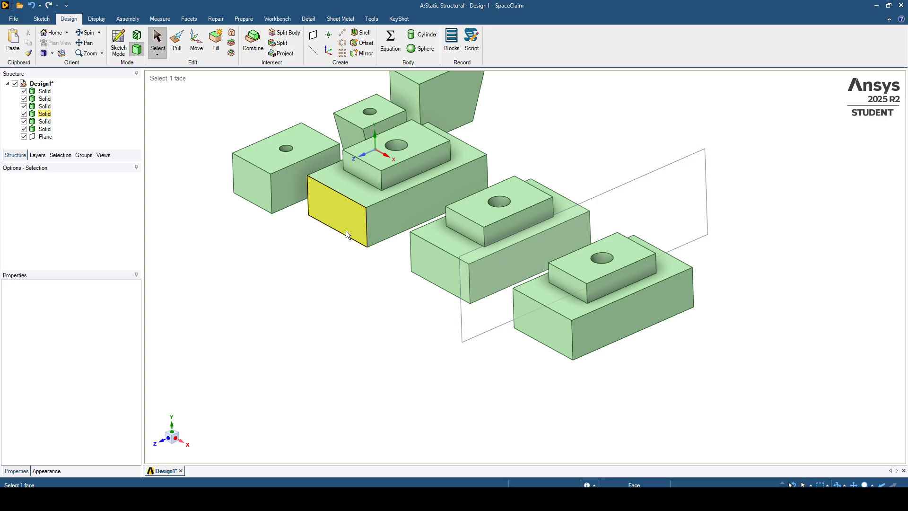
click(354, 262)
ctrl+scroll(380, 256, down, 3)
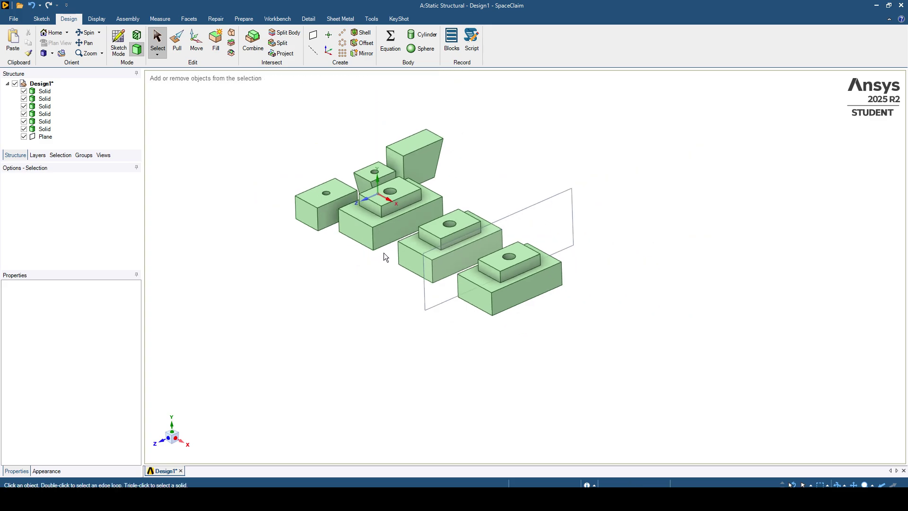
click(118, 43)
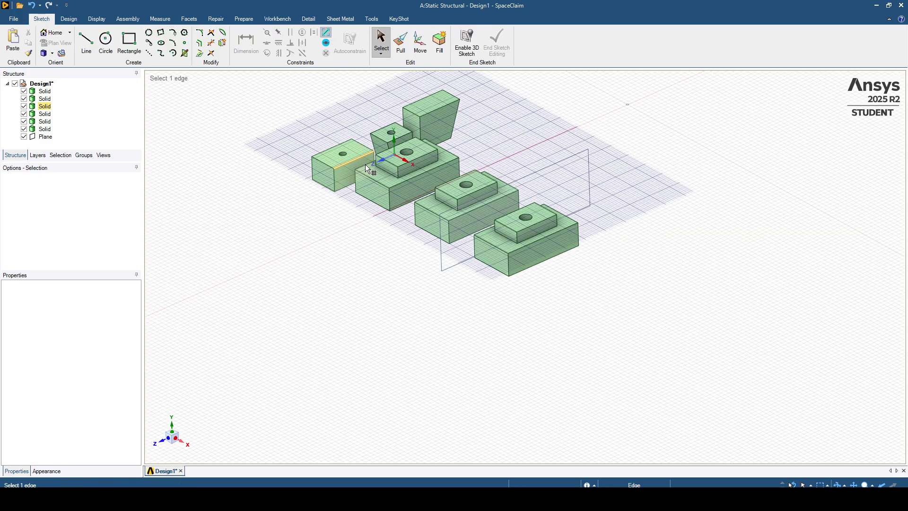
click(503, 243)
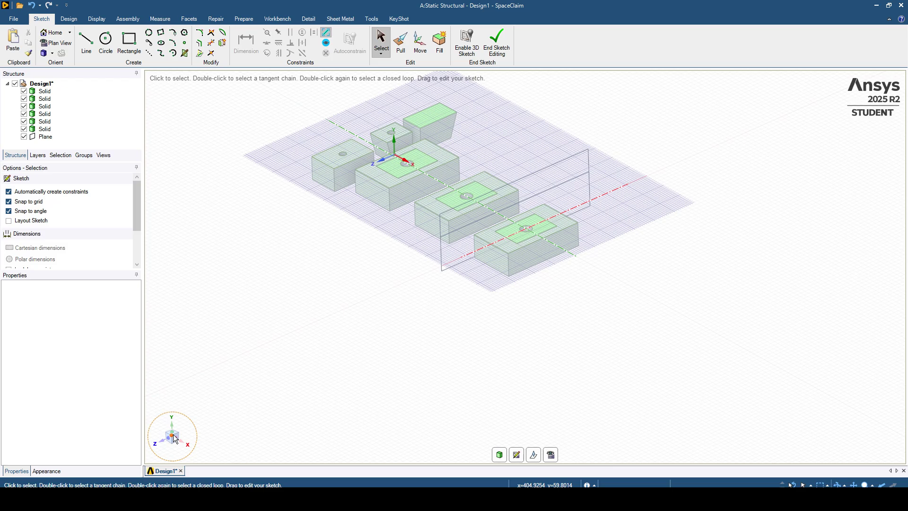
click(551, 456)
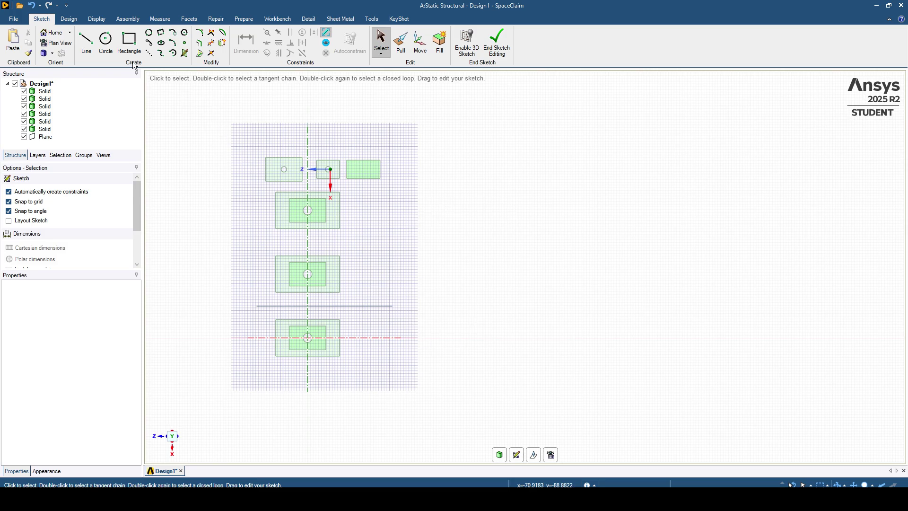
Sketch a 160 mm diameter circle in the empty area beside the row of stepped blocks
click(105, 41)
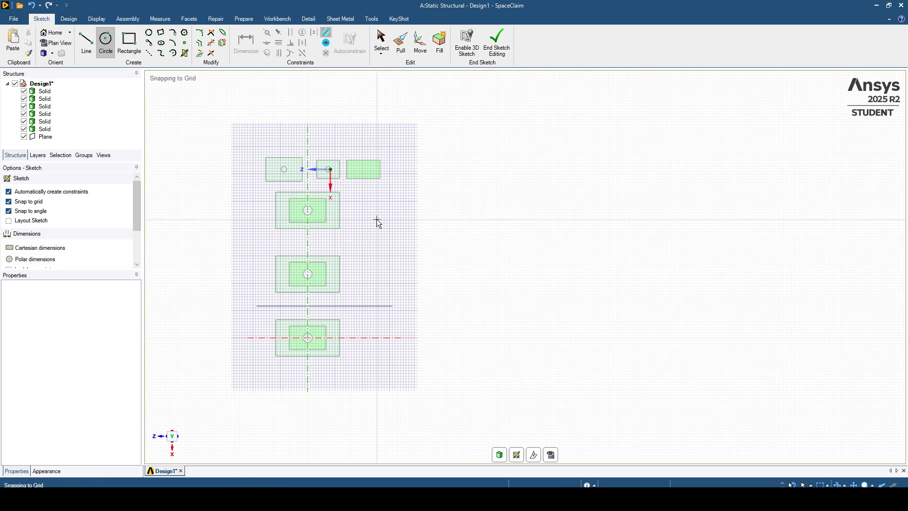
click(470, 283)
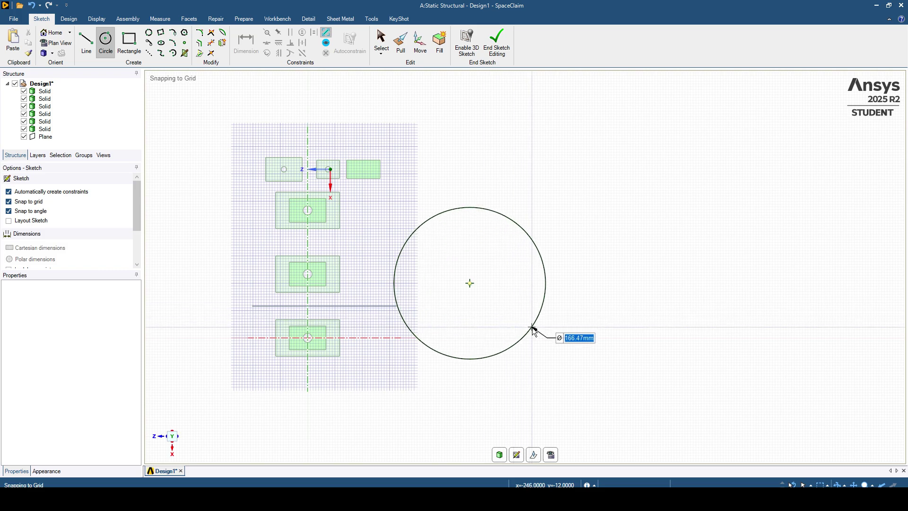
text(160)
key(Return)
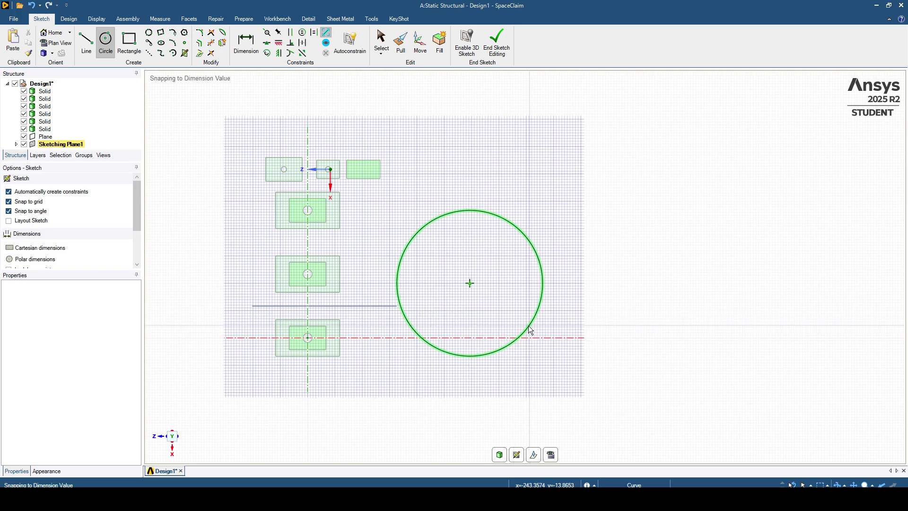
Return to 3D mode to turn the circle into a surface, and hide the mirror plane
click(66, 19)
click(138, 51)
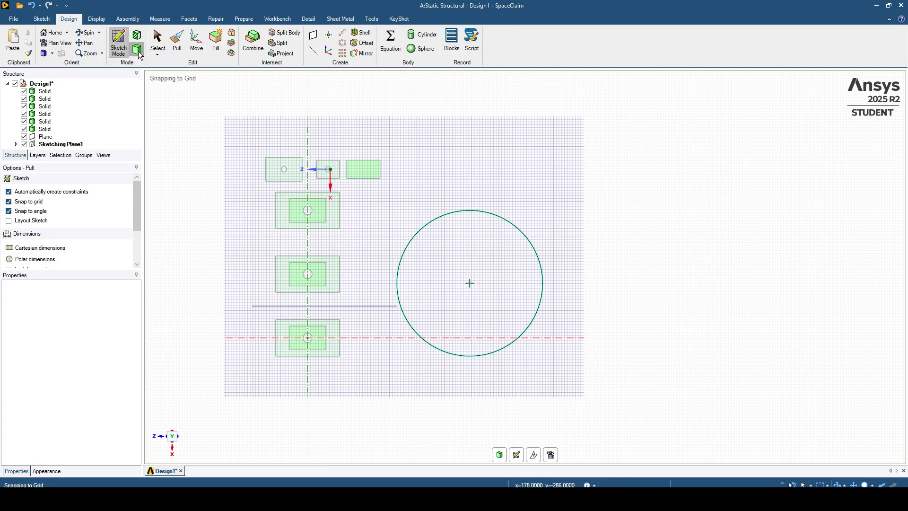
middle_drag(383, 239, 433, 217)
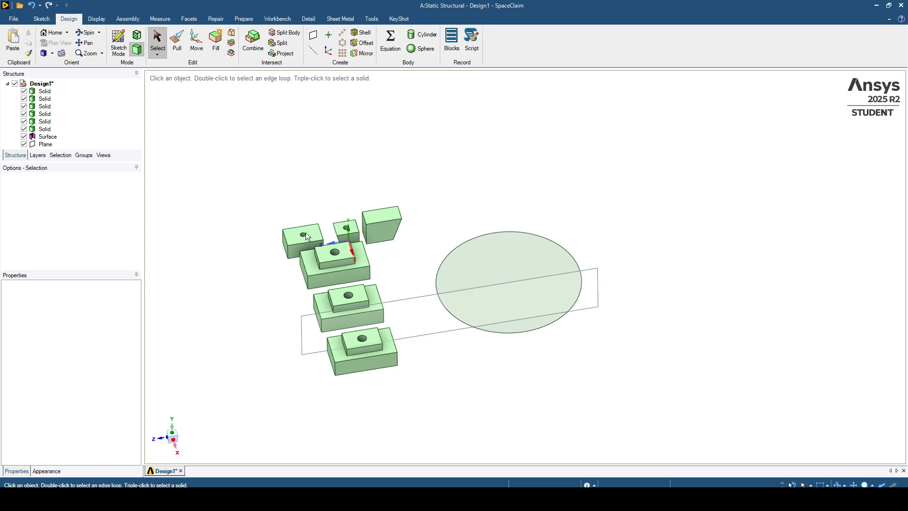
click(24, 144)
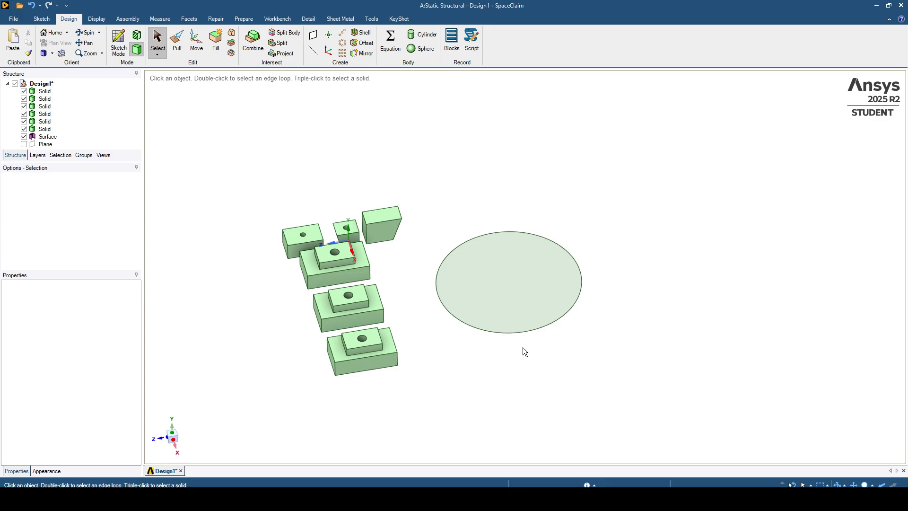
Pull the circular surface 10 mm upward into a solid disc
scroll(523, 347, up, 2)
middle_drag(516, 312, 507, 294)
ctrl+middle_drag(507, 294, 565, 293)
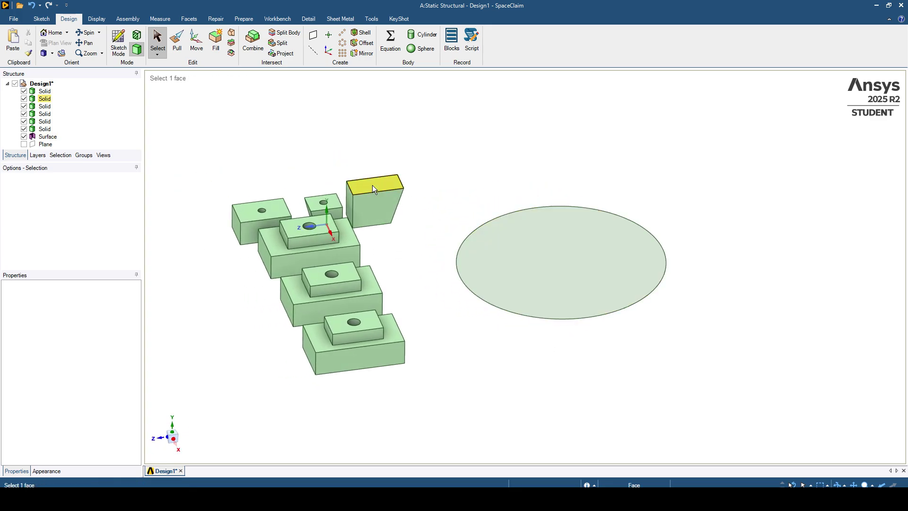
click(177, 42)
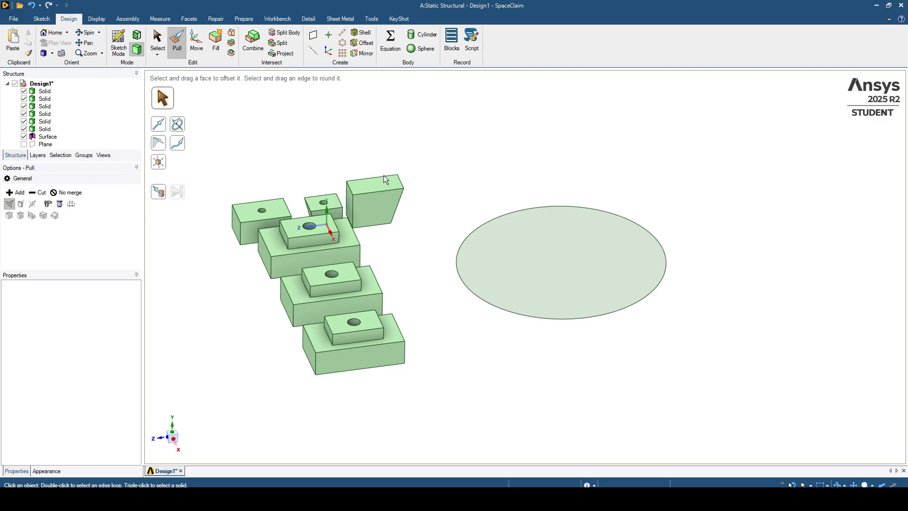
click(509, 245)
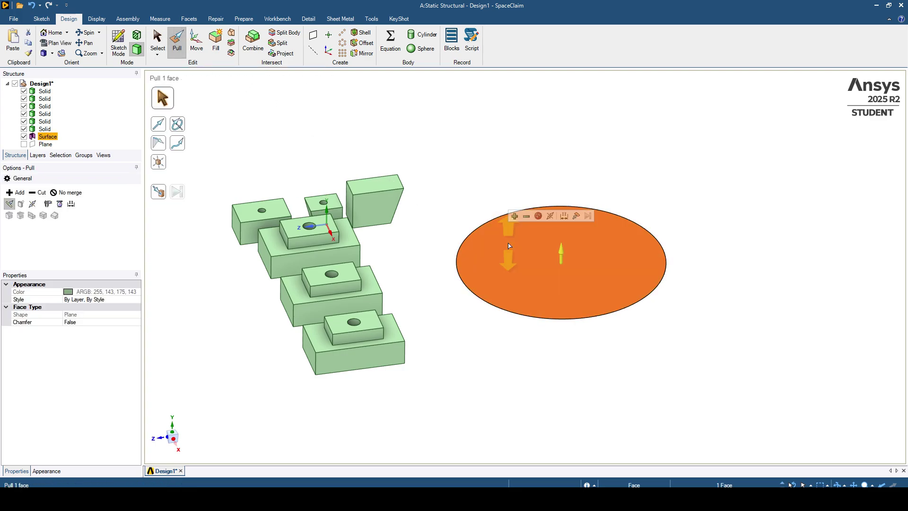
text(10)
key(Return)
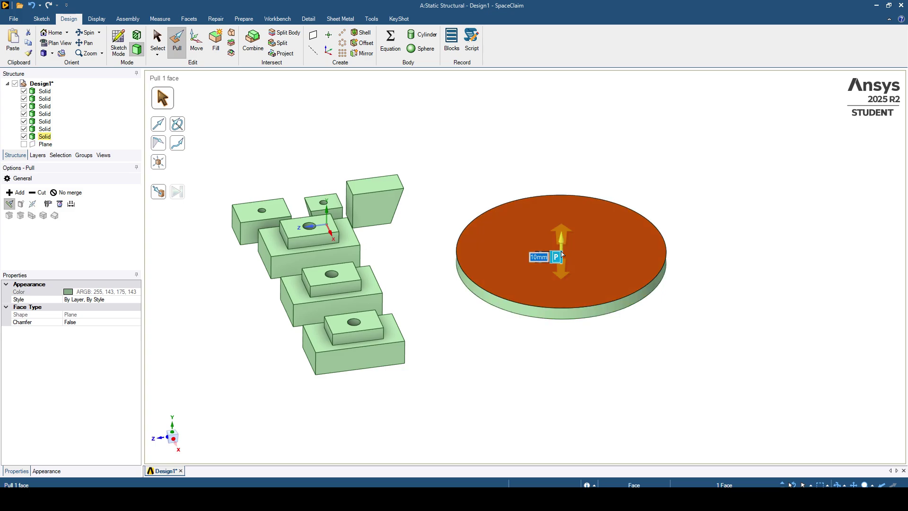
click(491, 191)
key(Escape)
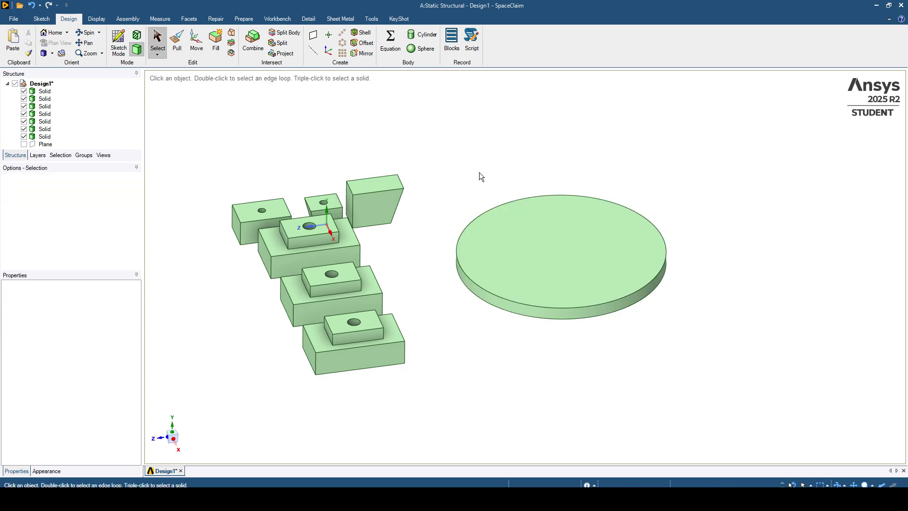
Start a sketch on the disc's top face and draw a 15 mm diameter circle near its rim, centred on the sketch axis
click(118, 41)
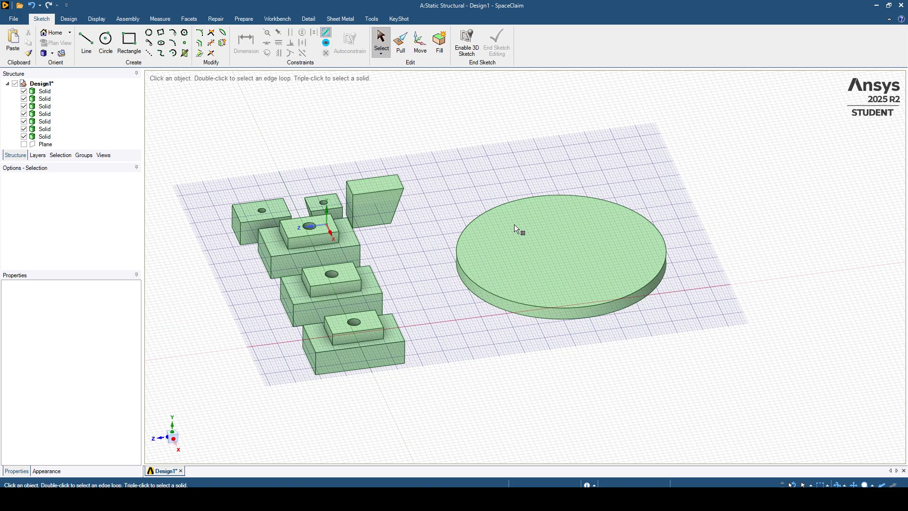
click(510, 225)
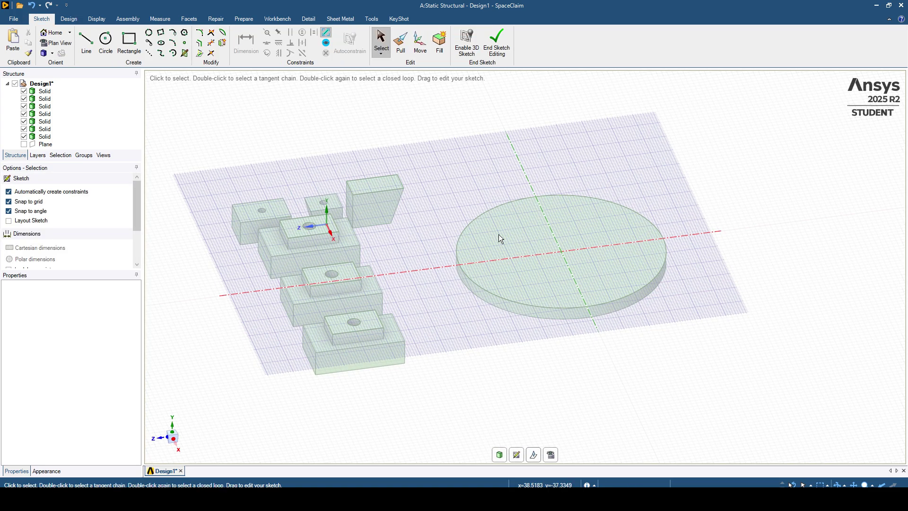
click(174, 436)
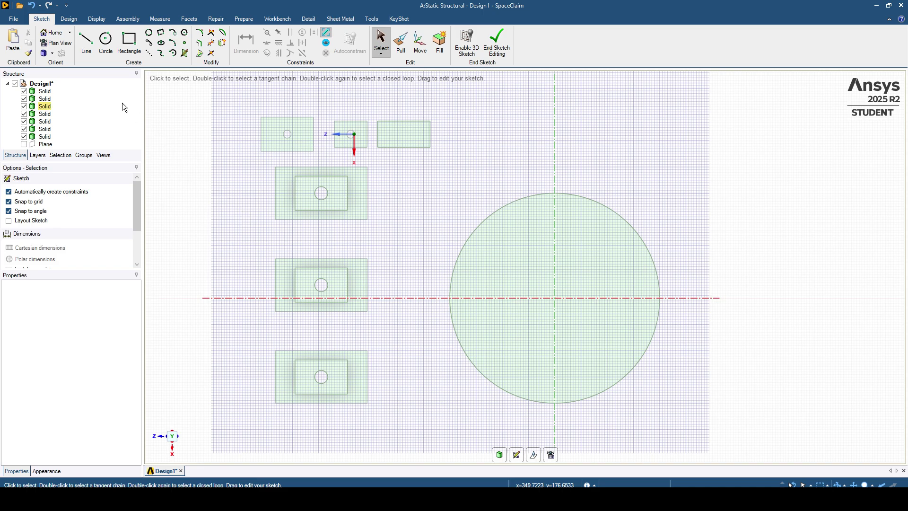
click(106, 40)
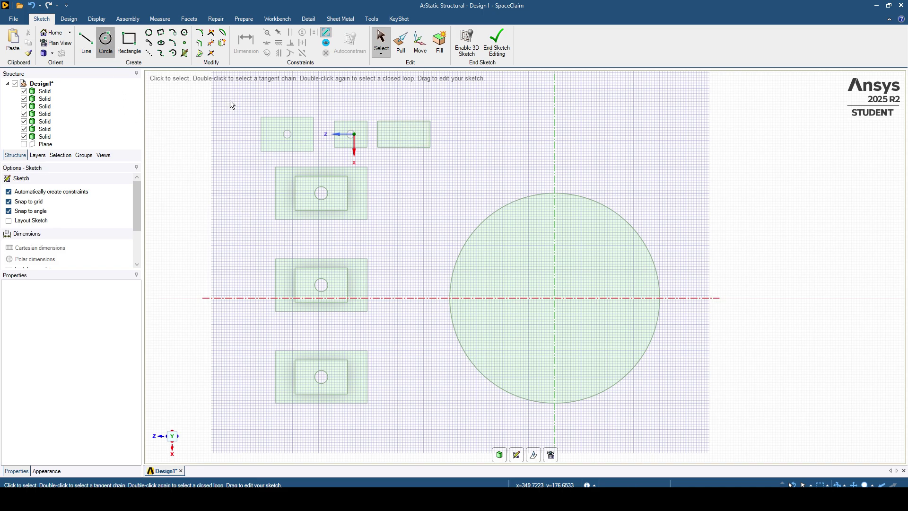
click(555, 214)
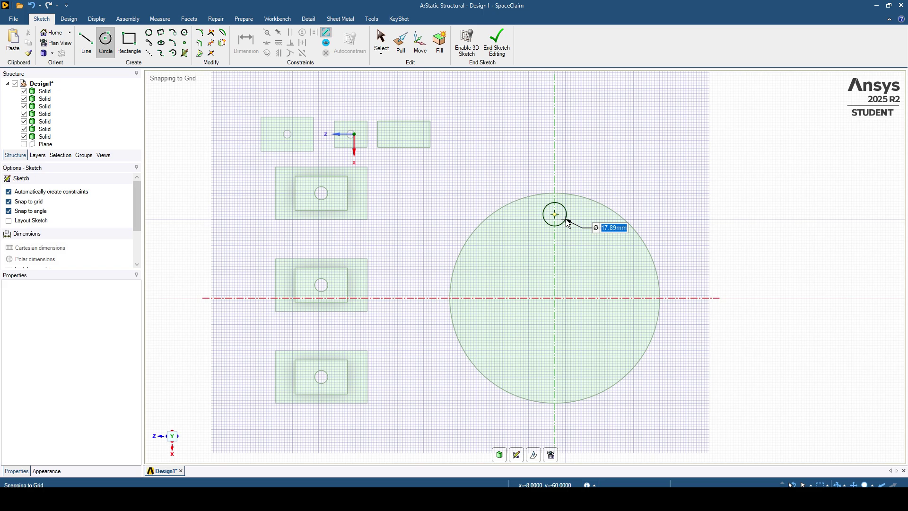
text(15)
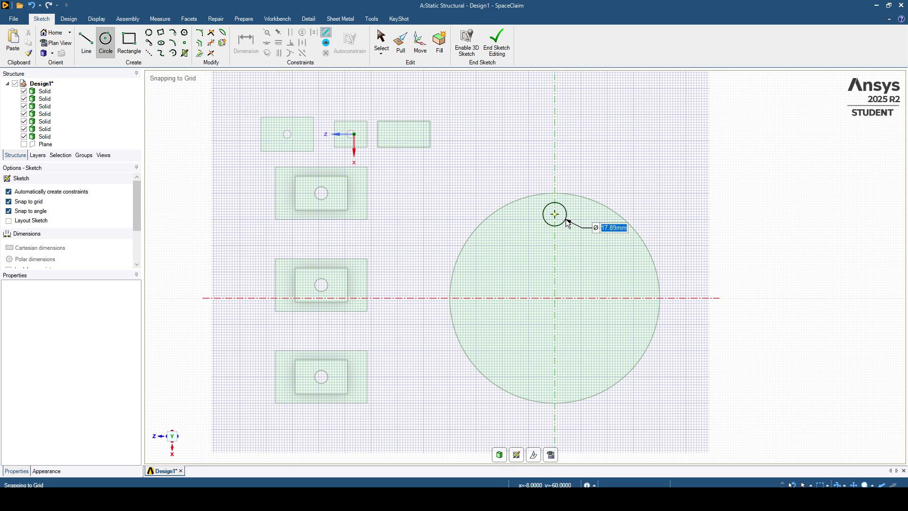
key(Return)
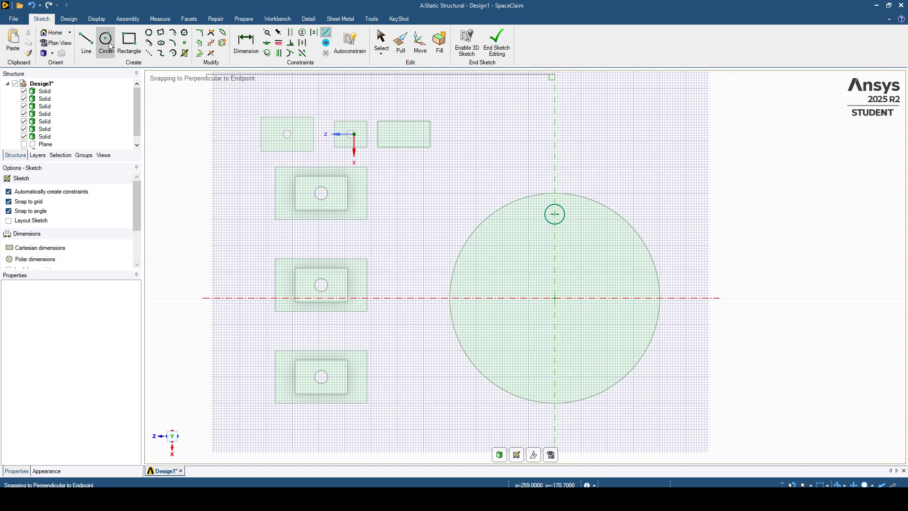
Move the small circle along the sketch axis so its centre lies 60 mm from the disc's centre
click(68, 18)
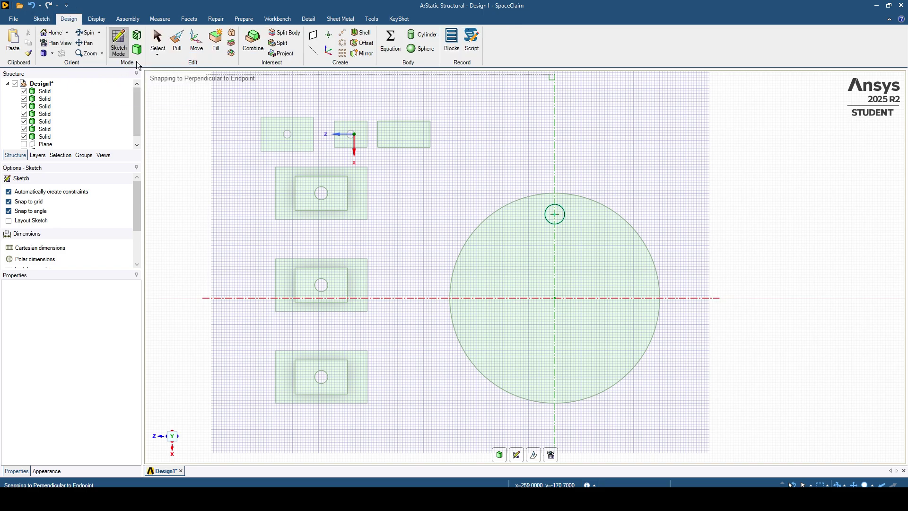
click(196, 44)
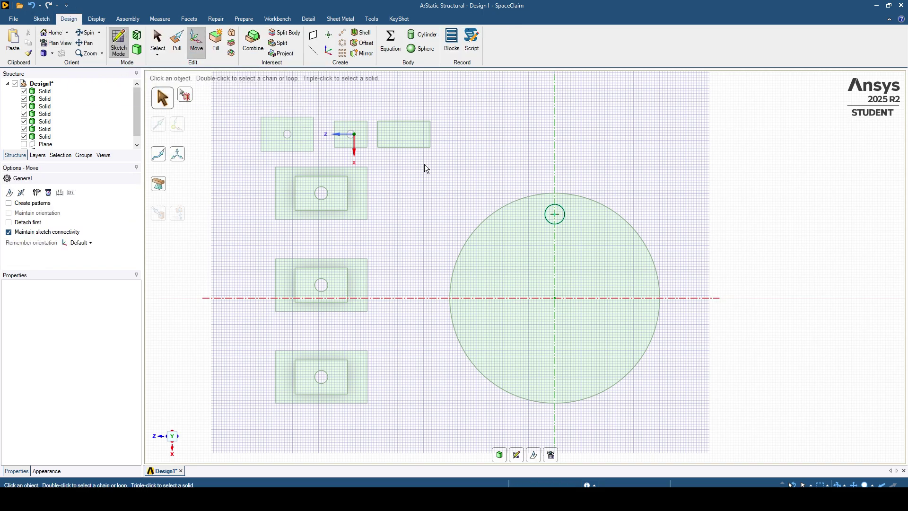
click(566, 213)
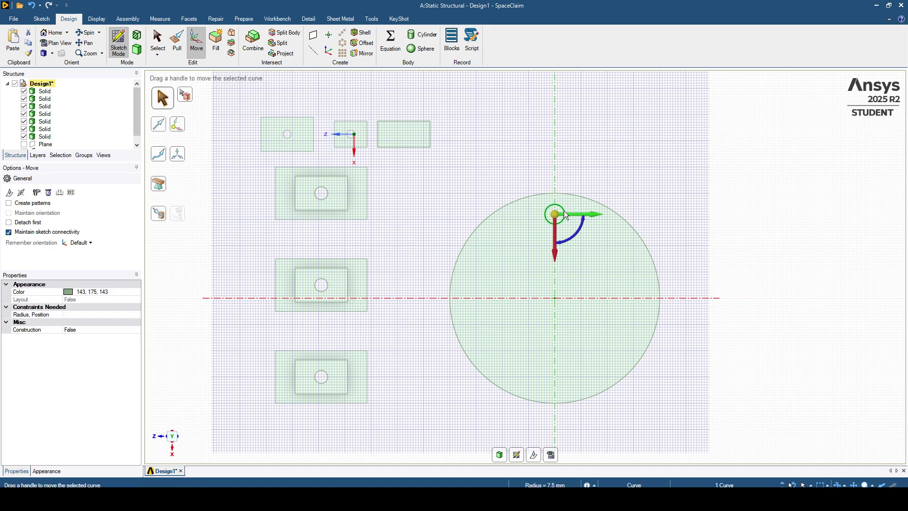
click(557, 256)
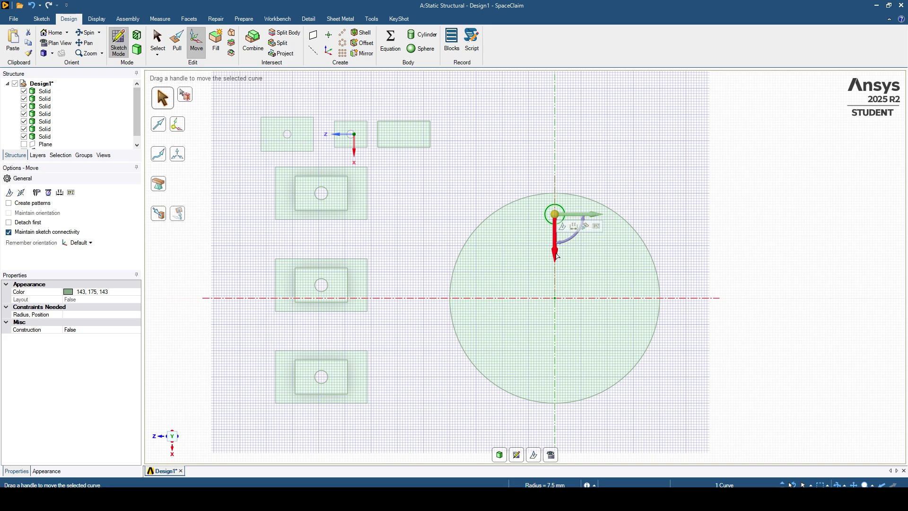
click(574, 226)
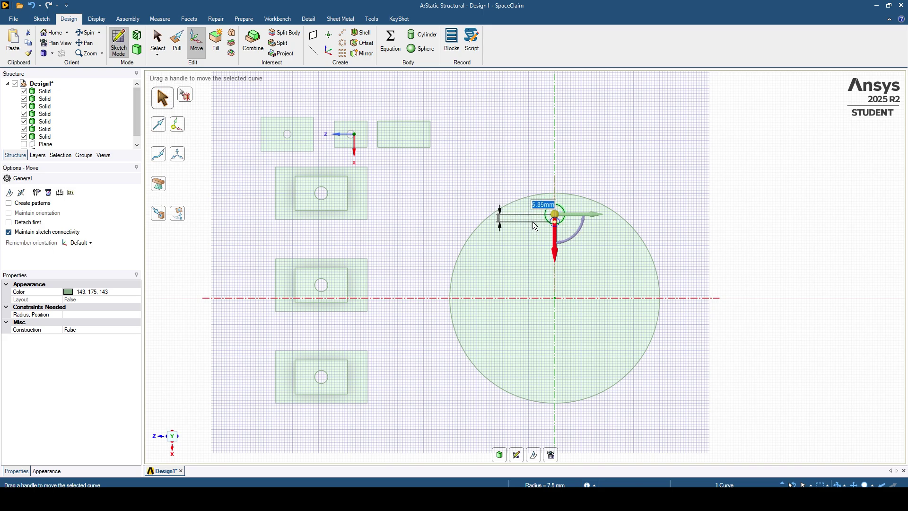
click(558, 303)
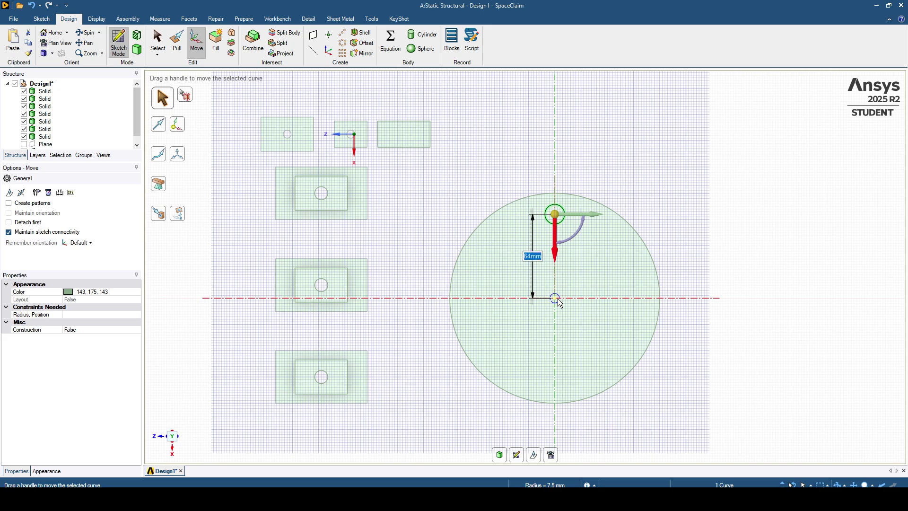
text(60)
key(Return)
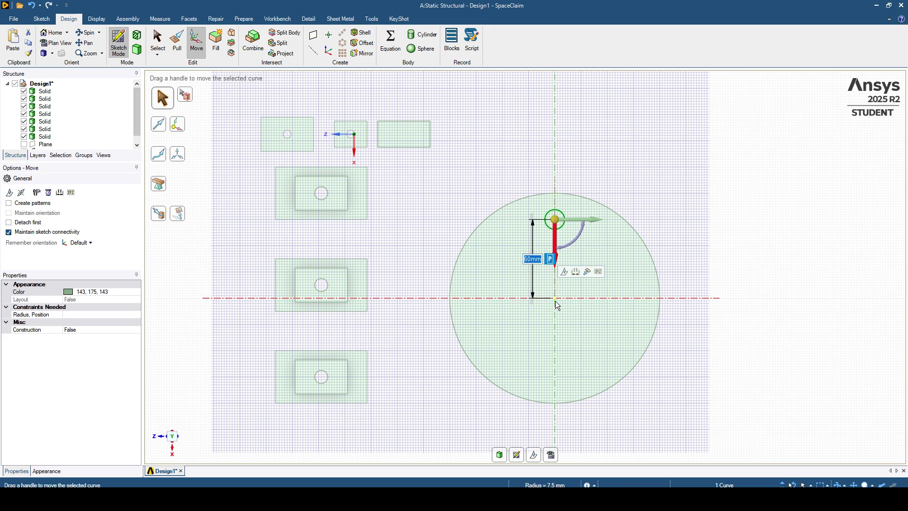
Return to 3D mode and cut the small circular face down through the disc with Pull to make a through hole
click(137, 51)
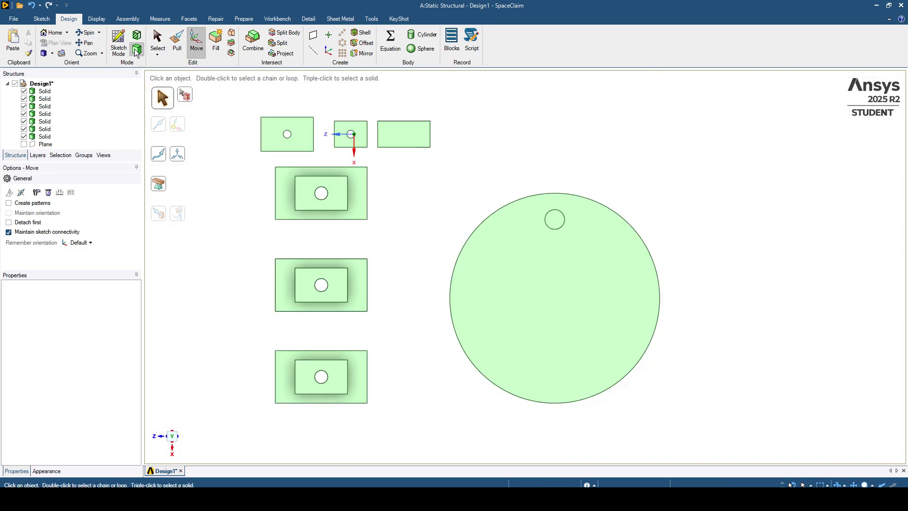
key(Escape)
middle_drag(525, 236, 556, 132)
middle_drag(507, 220, 512, 225)
click(545, 219)
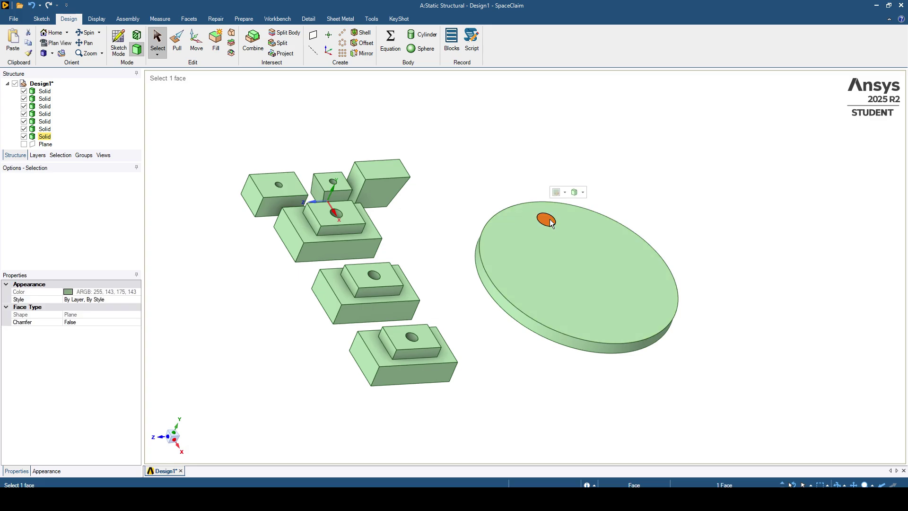
click(180, 42)
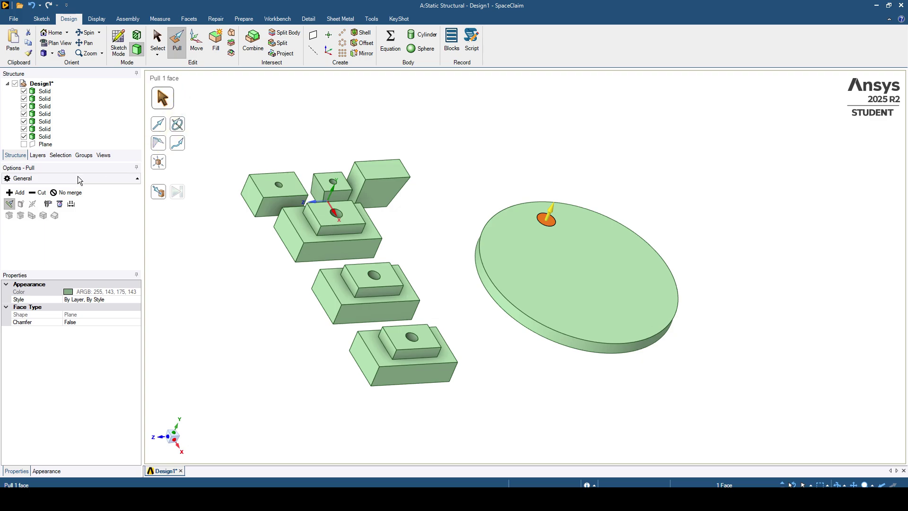
click(36, 193)
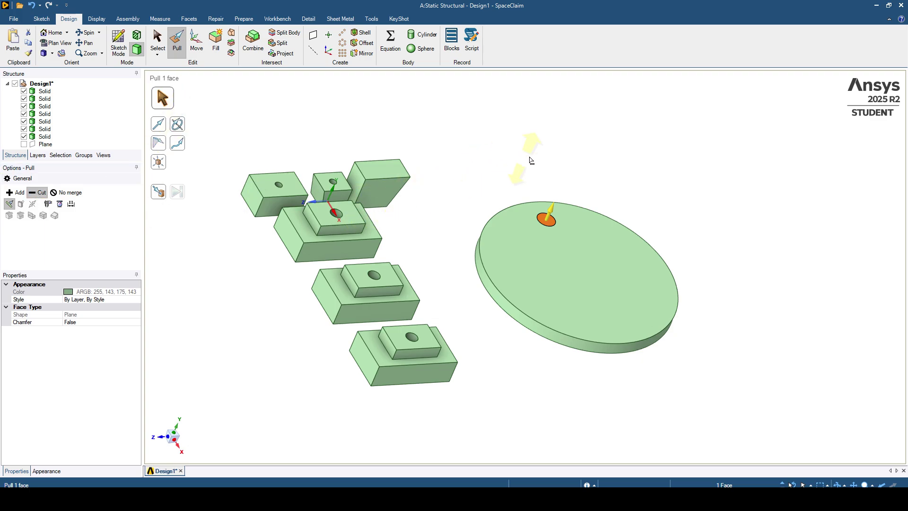
drag(542, 140, 516, 171)
mouse_move(506, 190)
middle_down()
mouse_move(509, 208)
mouse_move(506, 198)
middle_up()
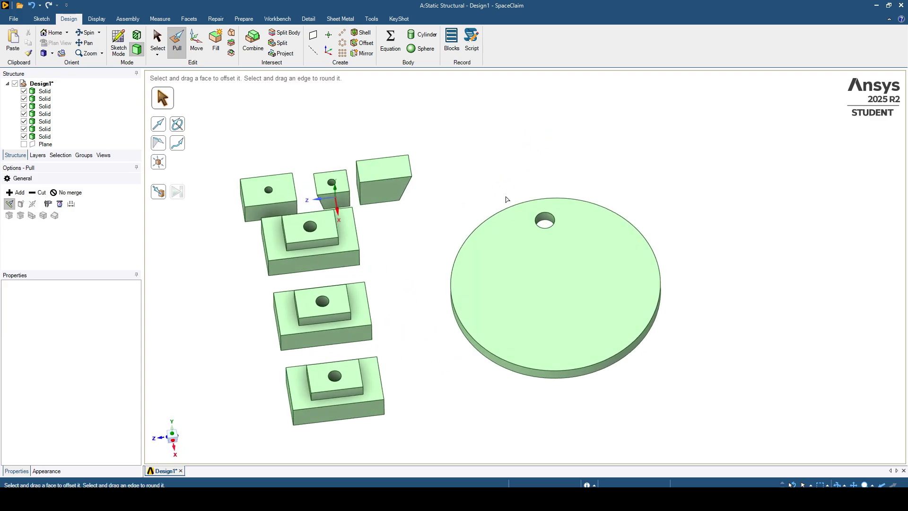
key(Escape)
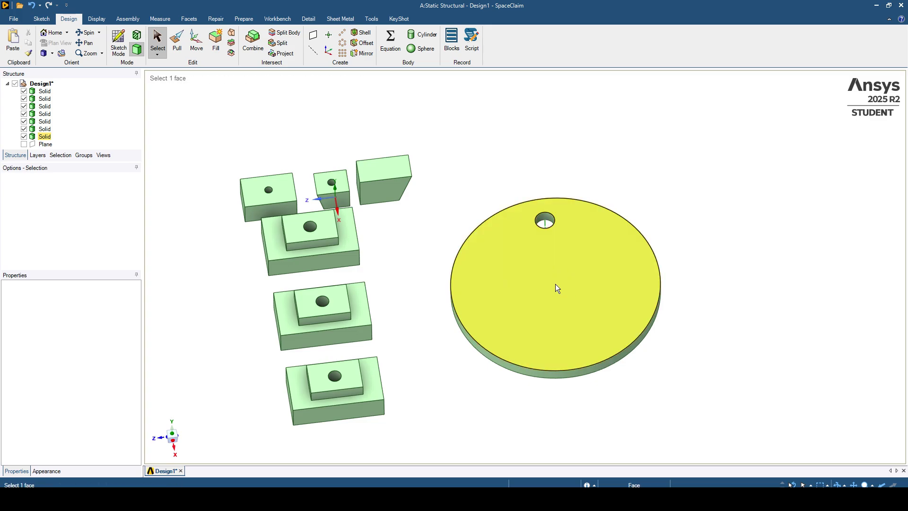
Start a one-dimensional circular pattern of the hole's cylindrical face around the disc's central axis
mouse_move(555, 284)
middle_down()
mouse_move(563, 266)
mouse_move(543, 276)
mouse_move(516, 254)
middle_up()
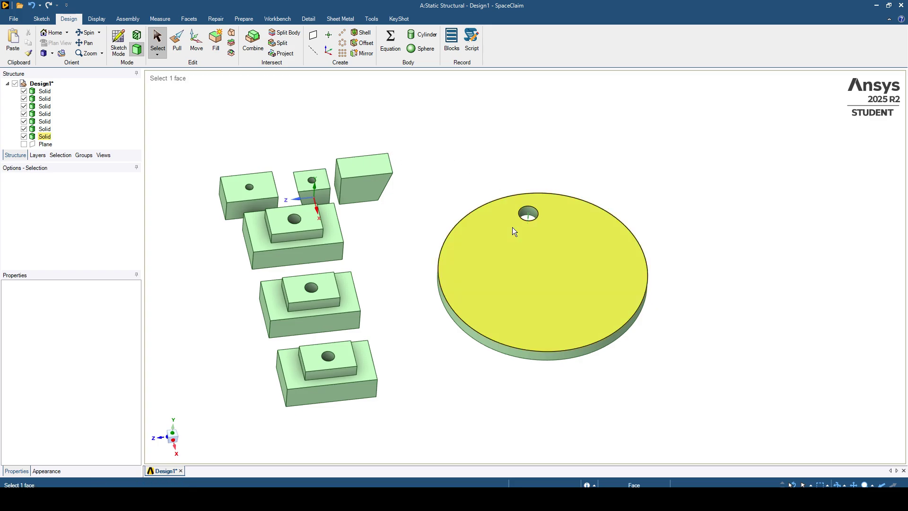
scroll(530, 220, up, 1)
click(529, 212)
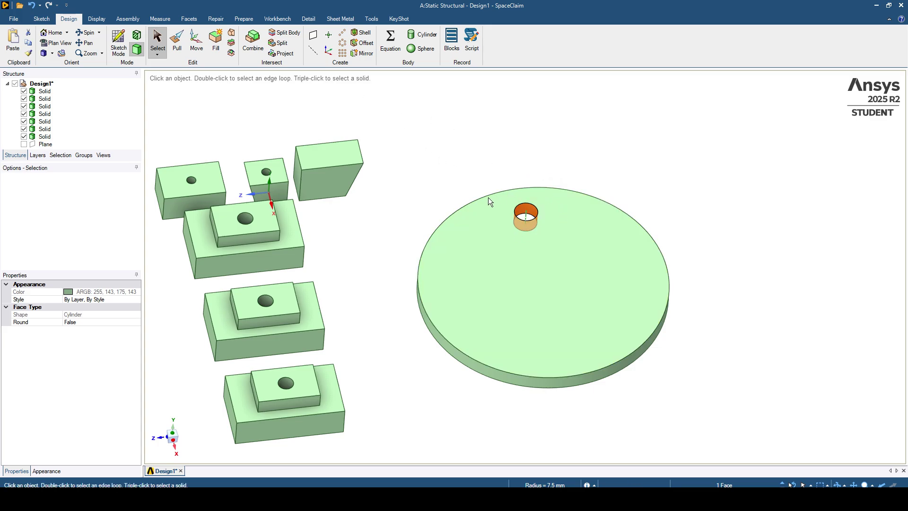
click(343, 46)
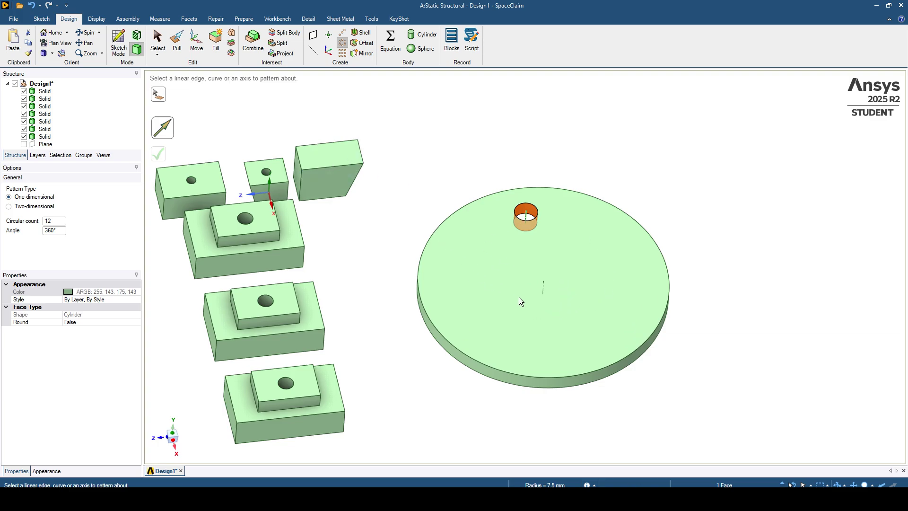
click(544, 286)
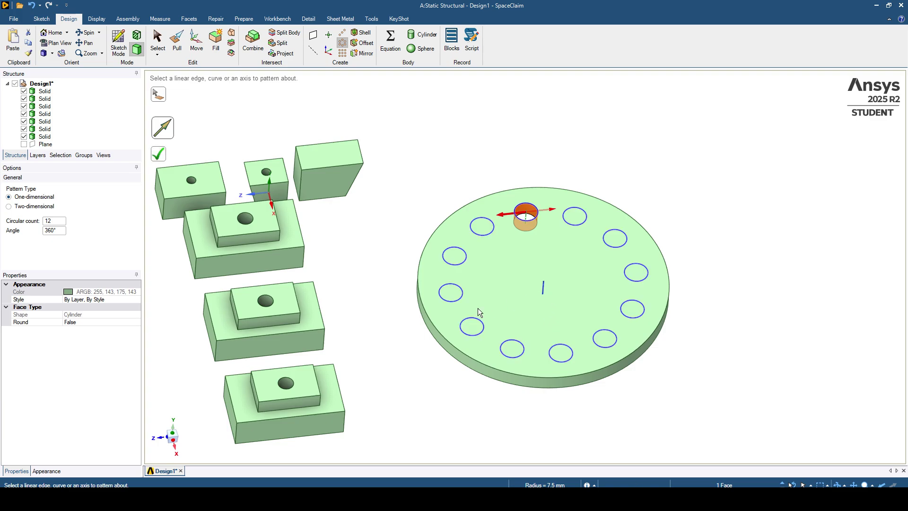
Set the pattern's circular count to 8 and create the ring of holes, checking the preview in top view
drag(173, 436, 175, 438)
click(173, 435)
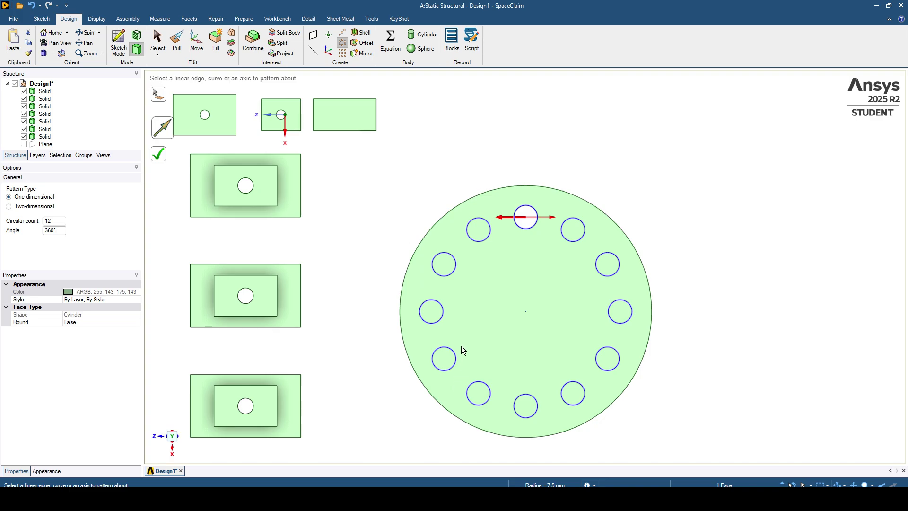
ctrl+middle_drag(364, 340, 434, 339)
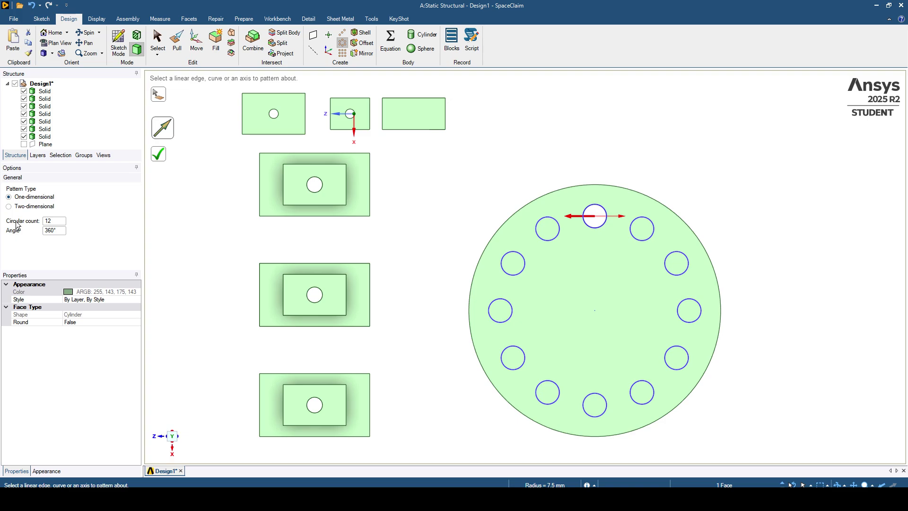
drag(60, 222, 42, 225)
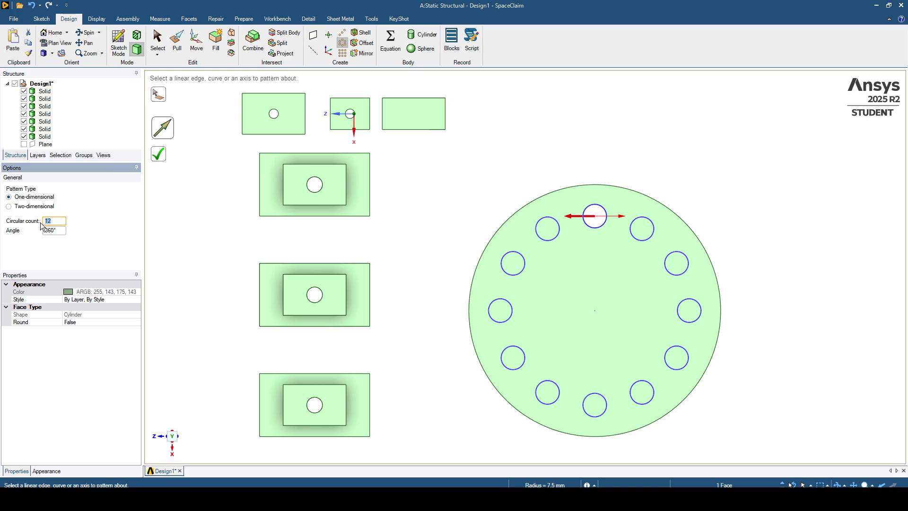
key(Return)
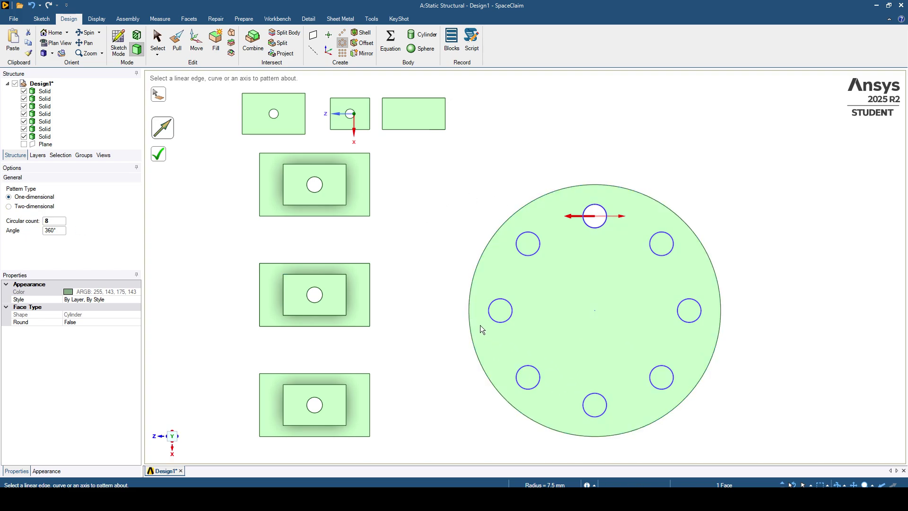
click(161, 161)
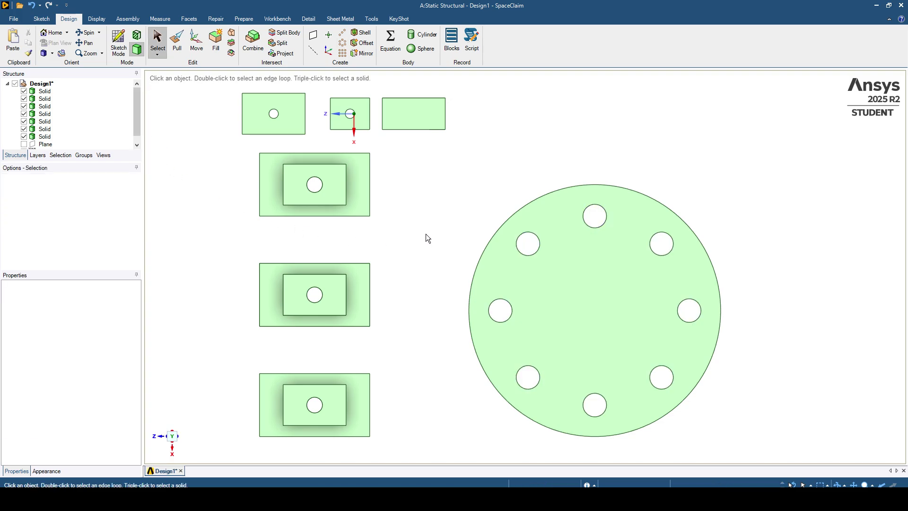
Examine the disc and its ring of patterned holes from several oblique angles
mouse_move(486, 288)
middle_down()
mouse_move(492, 205)
mouse_move(537, 215)
mouse_move(515, 279)
mouse_move(513, 334)
mouse_move(462, 310)
mouse_move(485, 291)
mouse_move(515, 324)
mouse_move(535, 325)
mouse_move(496, 314)
mouse_move(504, 304)
mouse_move(506, 326)
mouse_move(528, 354)
mouse_move(529, 312)
mouse_move(556, 340)
middle_up()
scroll(515, 279, up, 5)
scroll(503, 303, down, 3)
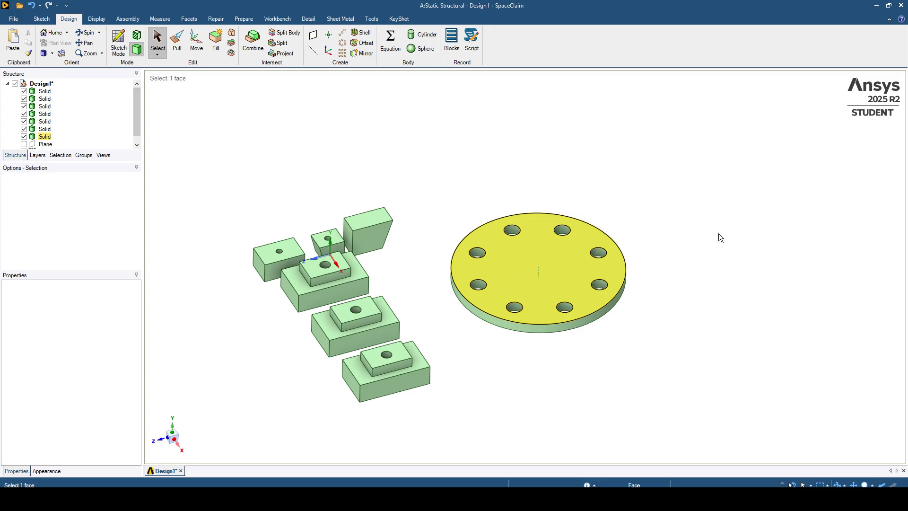
key(Escape)
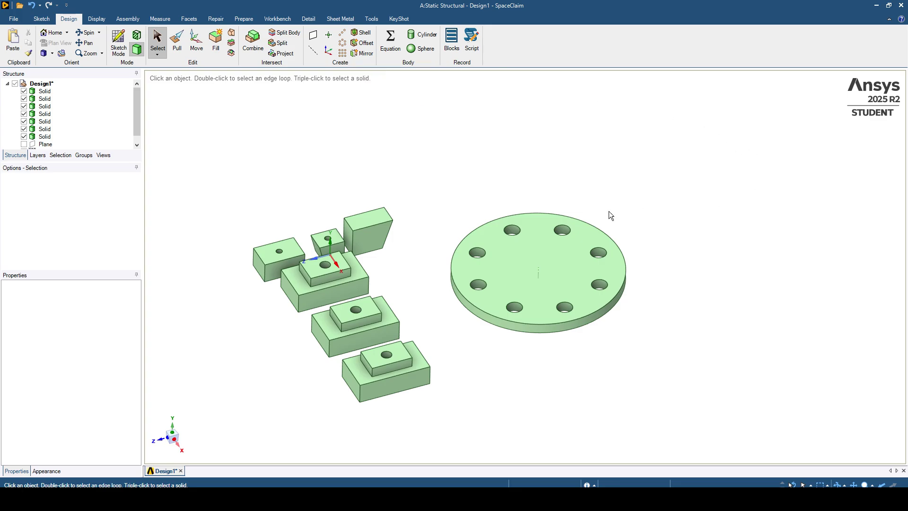
middle_drag(529, 202, 523, 205)
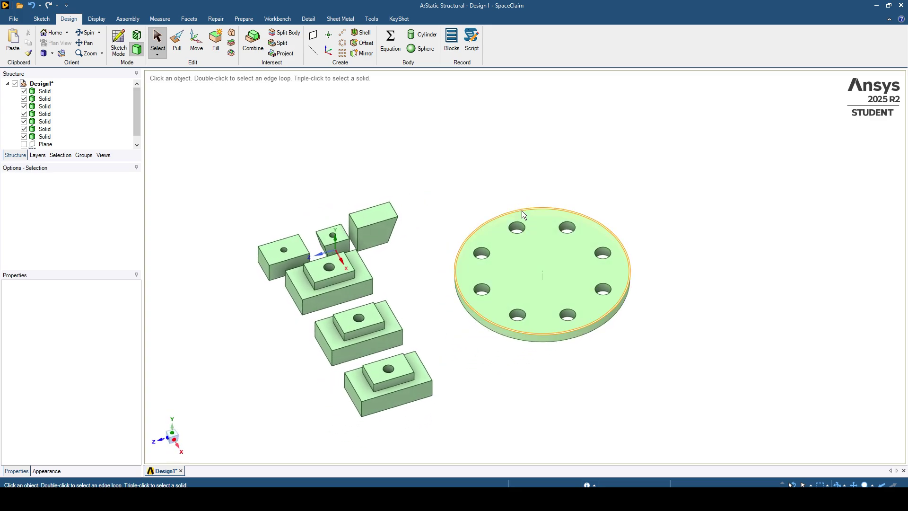
click(546, 248)
middle_drag(542, 254, 572, 277)
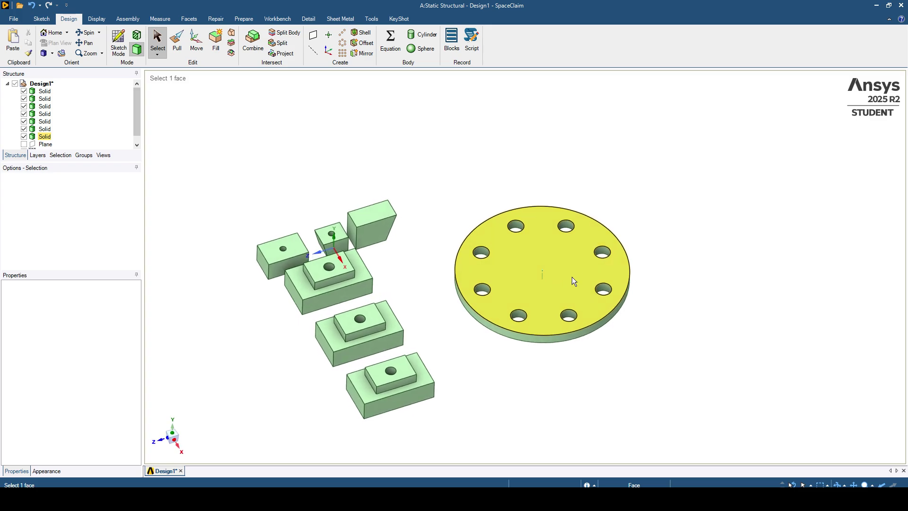
click(690, 286)
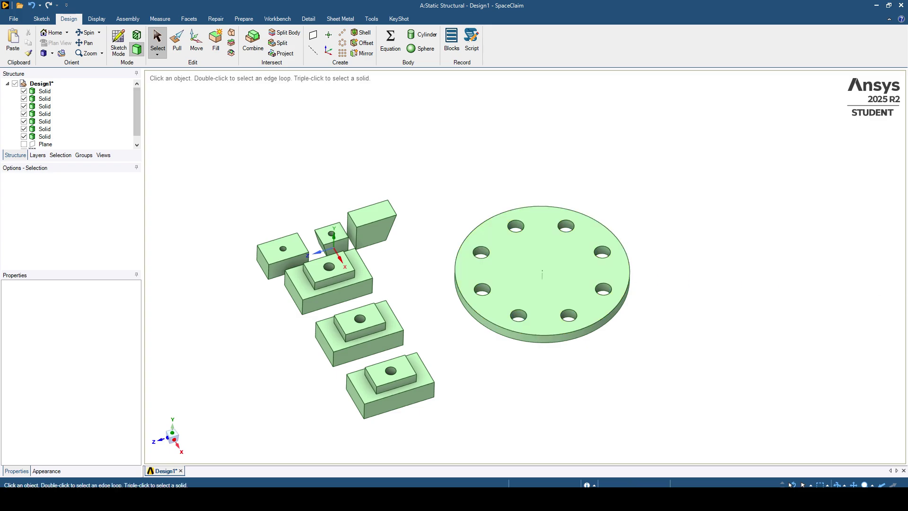